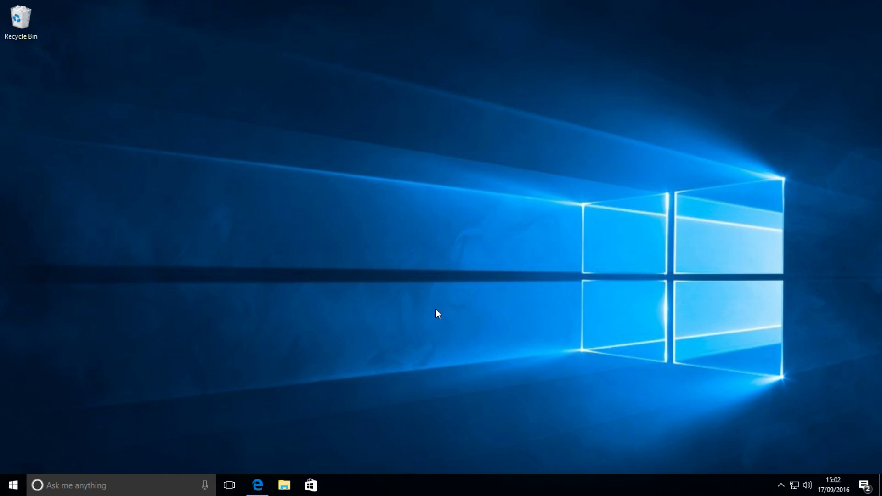
# Save Turn_Off_Fast_Startup.bat from Option Two of the TenForums Fast Startup tutorial in Edge
pyautogui.click(258, 481)
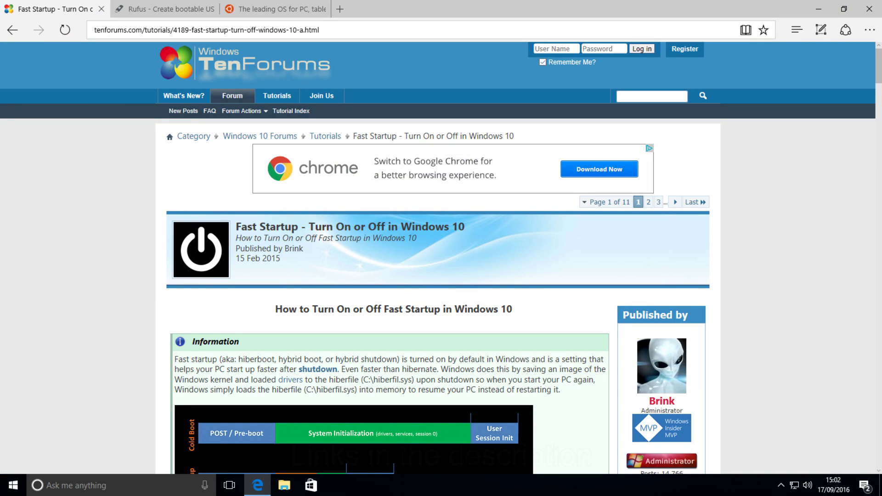
pyautogui.scroll(-12, 340, 290)
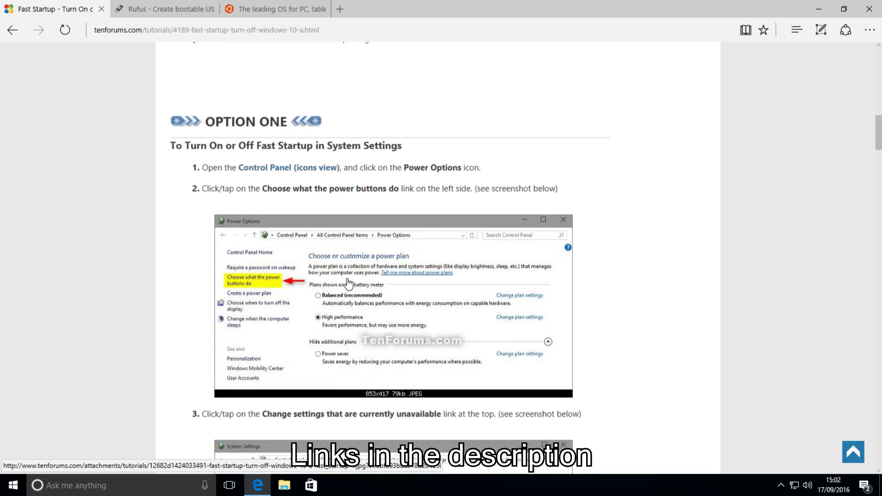
pyautogui.scroll(-20, 349, 283)
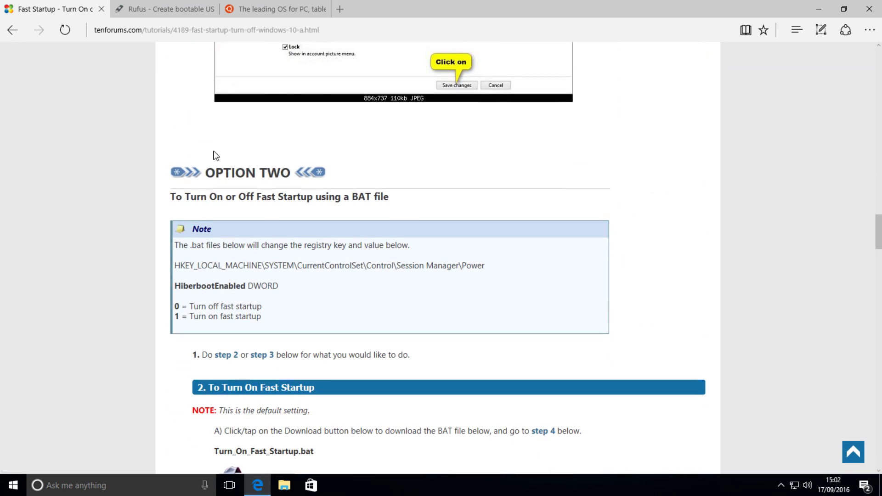
pyautogui.scroll(-4, 297, 245)
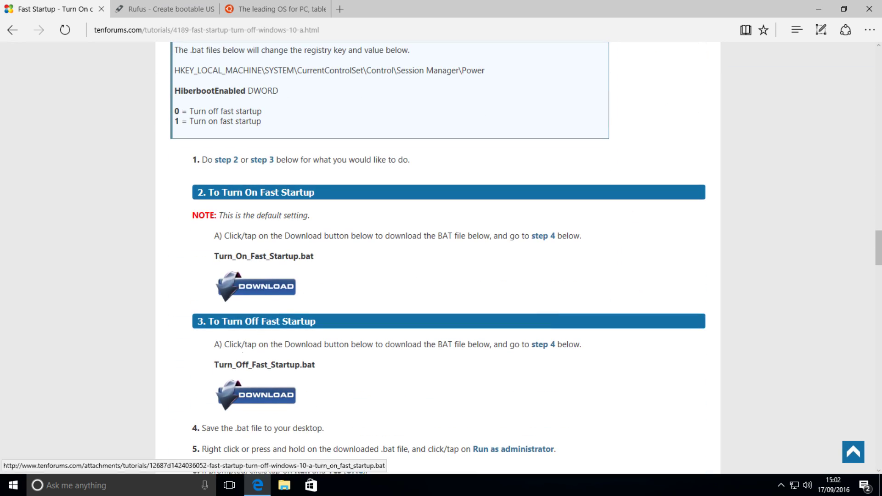
pyautogui.moveTo(214, 365); pyautogui.dragTo(301, 365)
pyautogui.click(322, 367)
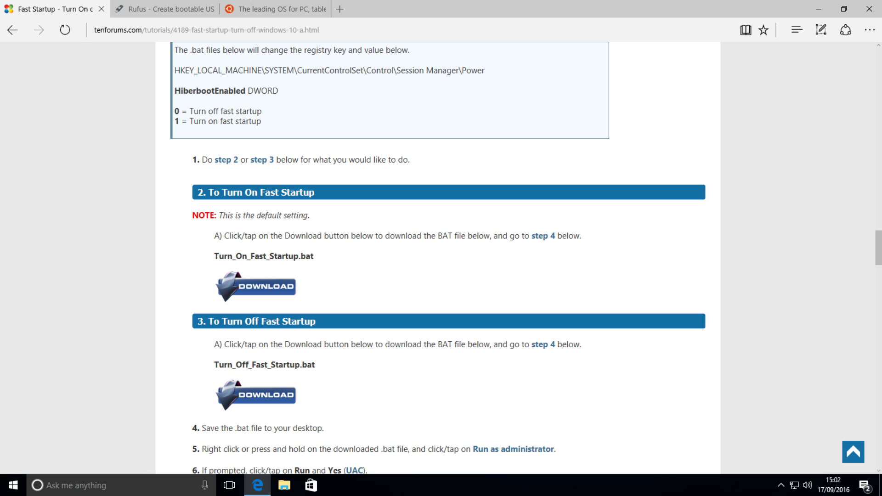
pyautogui.click(265, 398)
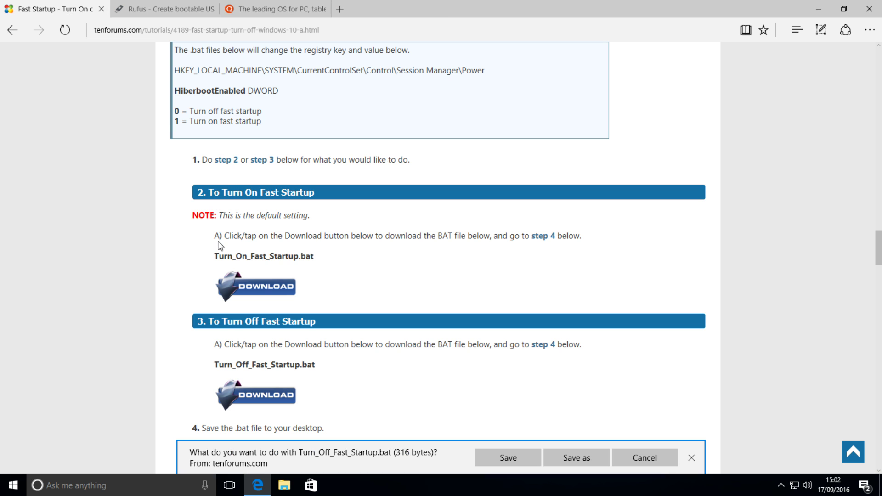
pyautogui.click(509, 457)
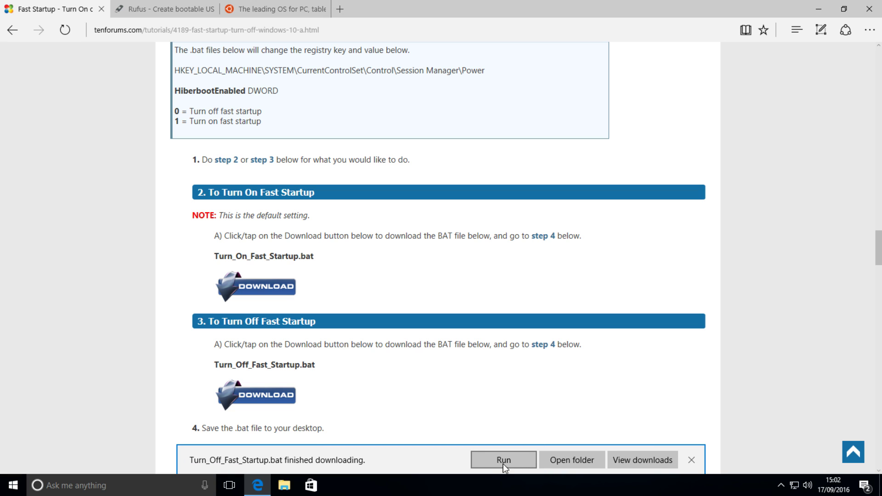
# Run Turn_Off_Fast_Startup.bat as administrator from Downloads, approve the UAC prompt, then close the folder
pyautogui.click(580, 461)
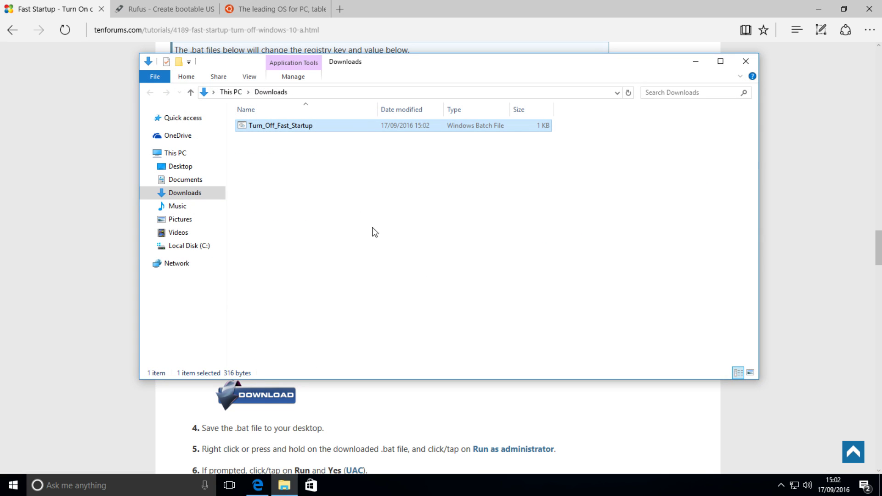
pyautogui.rightClick(284, 125)
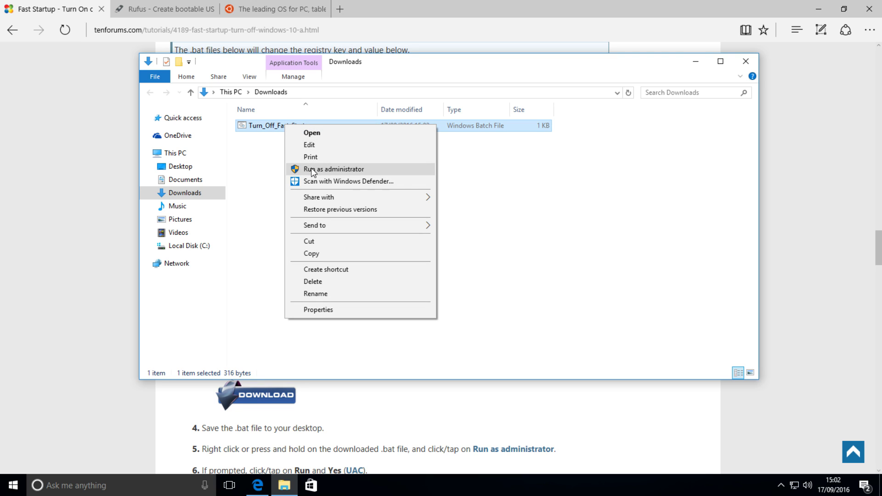
pyautogui.click(311, 168)
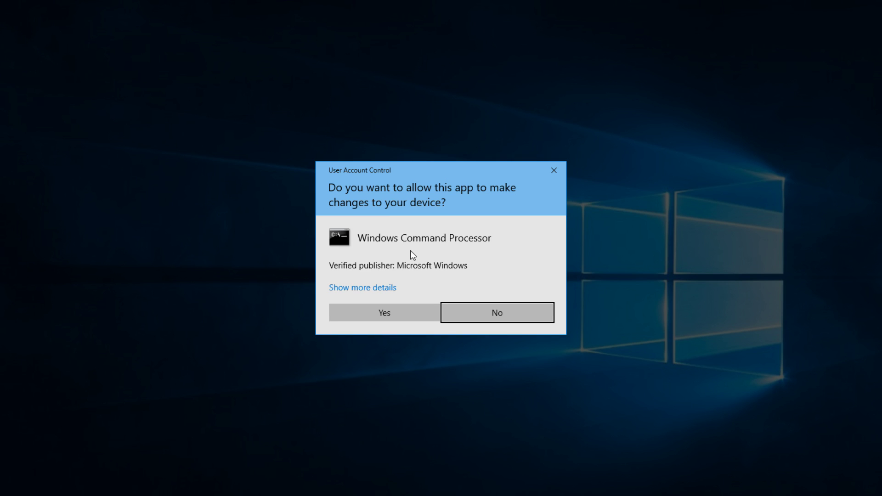
pyautogui.click(403, 313)
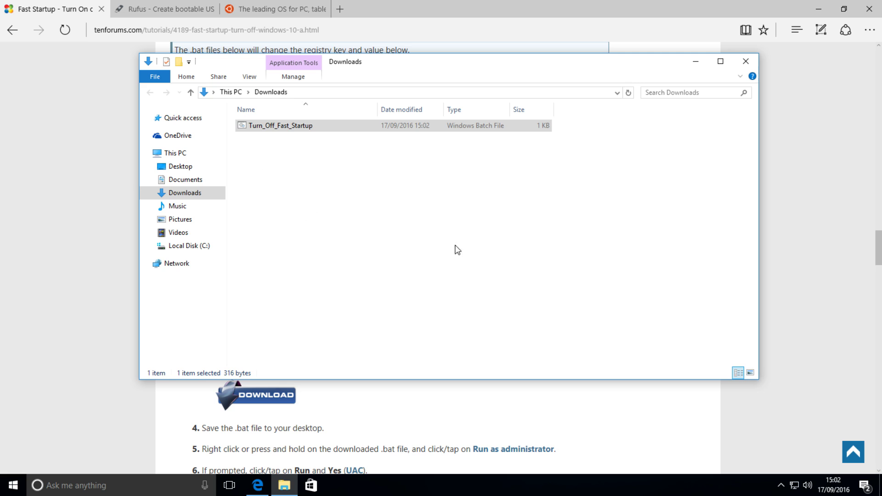
pyautogui.click(746, 62)
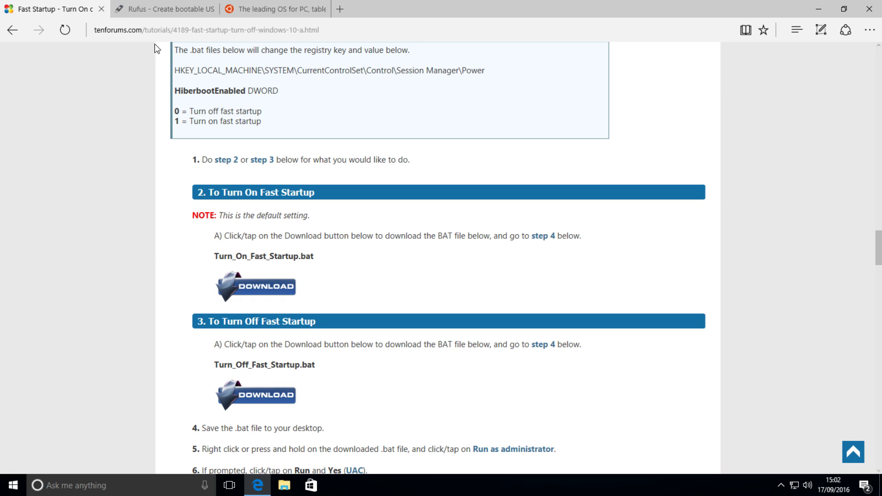
# On ubuntu.com, go through Desktop Overview to start the Ubuntu 16.04.1 LTS download
pyautogui.click(266, 10)
pyautogui.moveTo(277, 79)
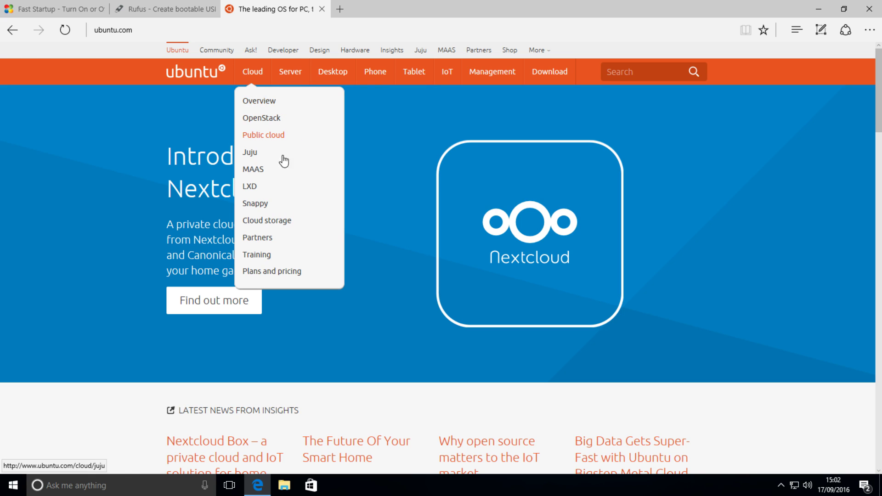
pyautogui.moveTo(336, 78)
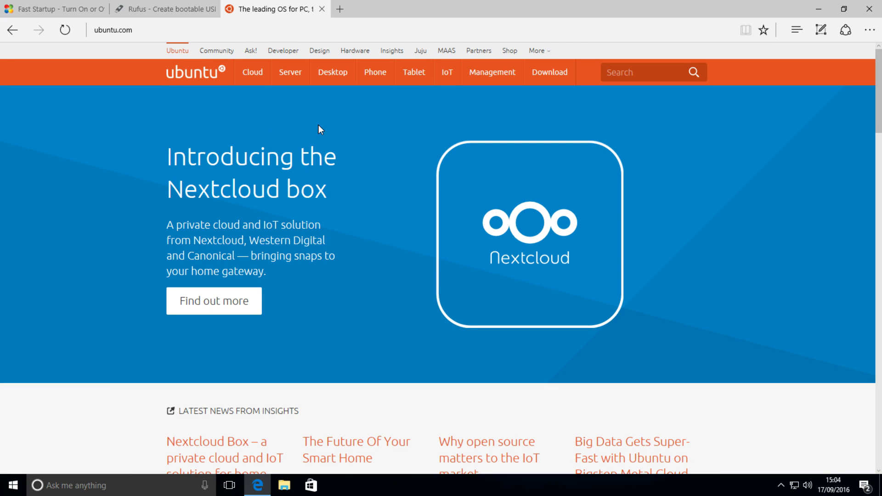
pyautogui.moveTo(342, 75)
pyautogui.click(337, 103)
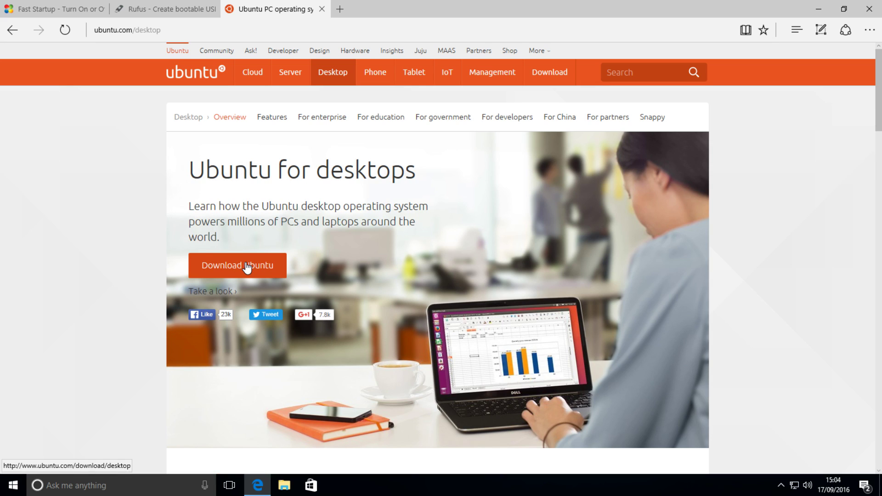
pyautogui.click(244, 265)
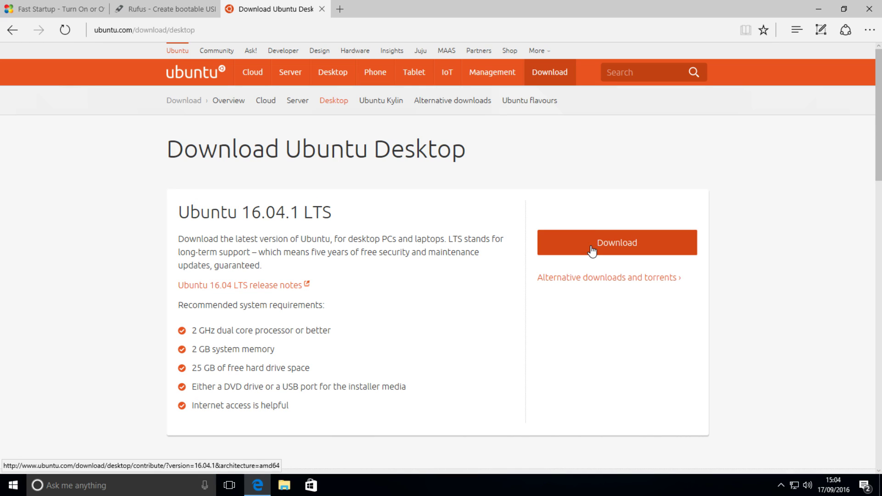
pyautogui.click(592, 251)
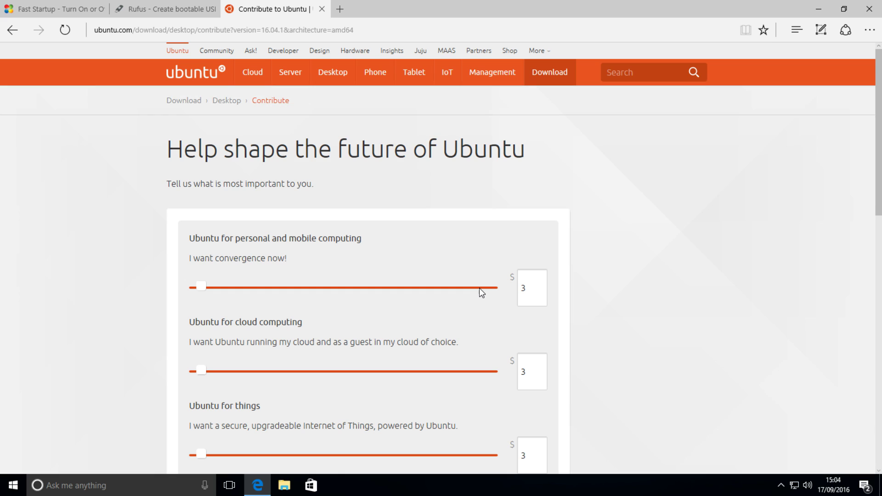
# Skip the contribution page, save ubuntu-16.04.1-desktop-amd64.iso, and bring up the Rufus tab
pyautogui.scroll(-7, 490, 289)
pyautogui.scroll(-5, 490, 290)
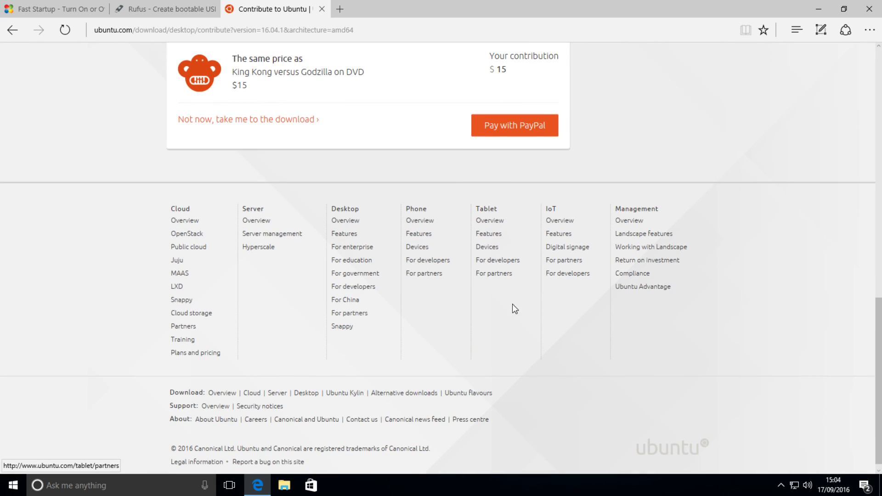
pyautogui.click(258, 121)
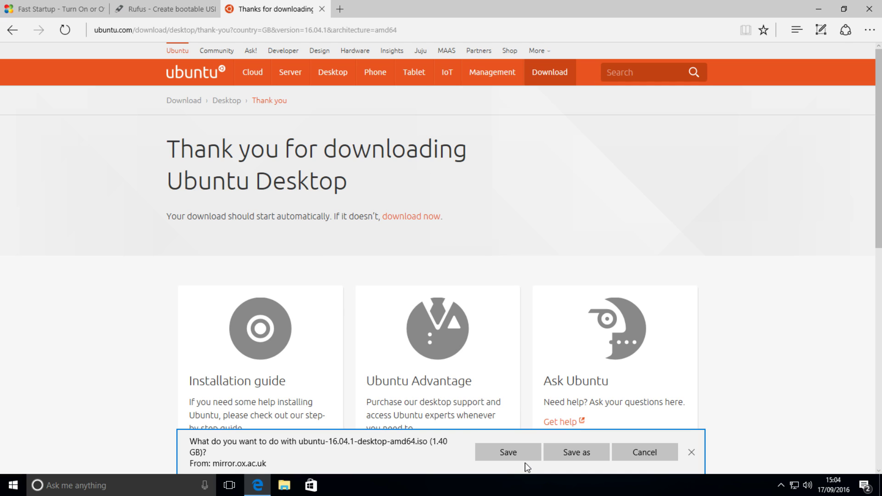
pyautogui.click(482, 449)
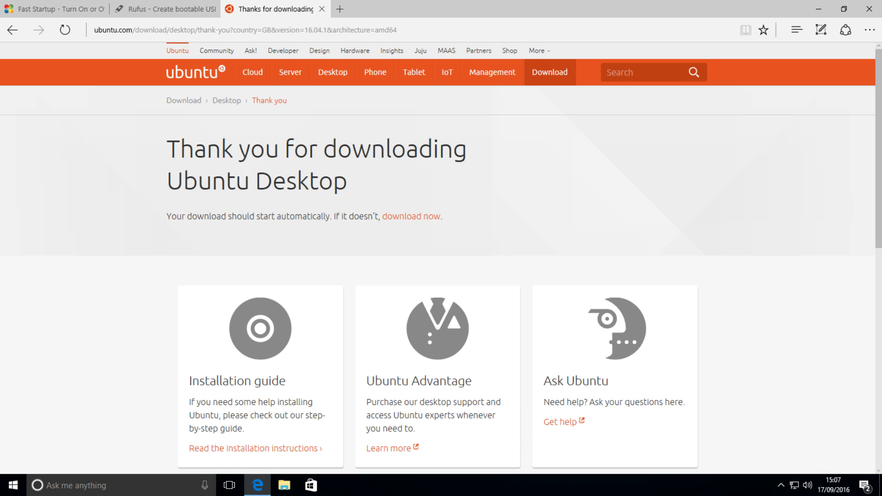
pyautogui.click(170, 8)
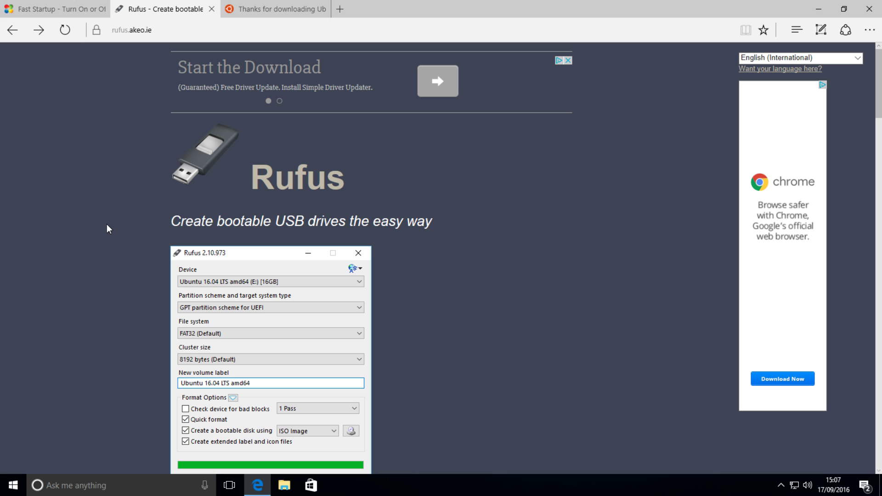
# Save rufus-2.11.exe from the Rufus site and show it in the Downloads folder
pyautogui.scroll(-10, 130, 251)
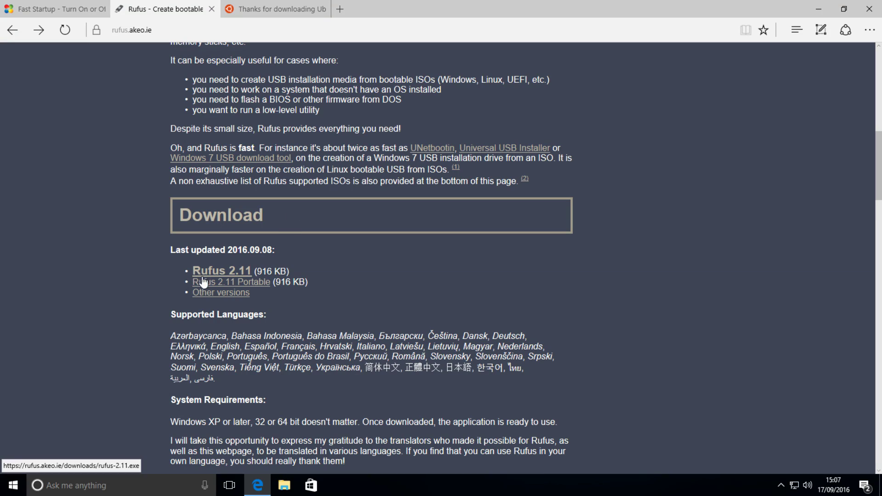
pyautogui.click(205, 272)
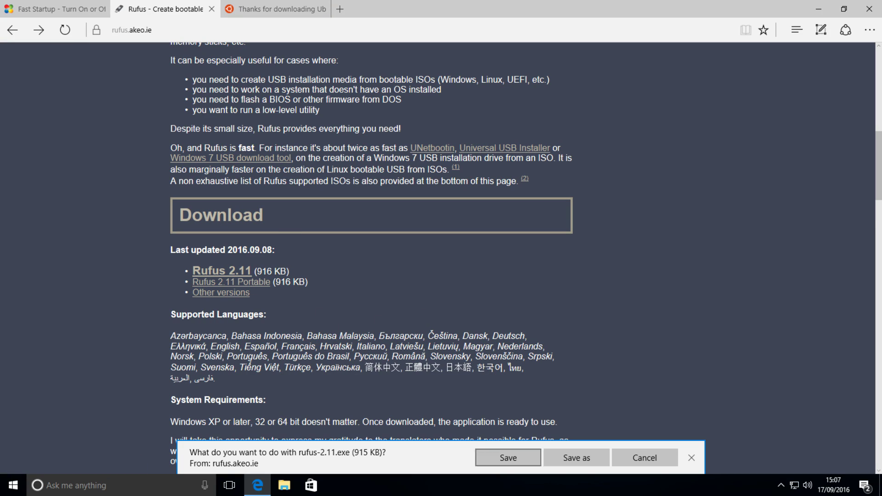
pyautogui.click(508, 458)
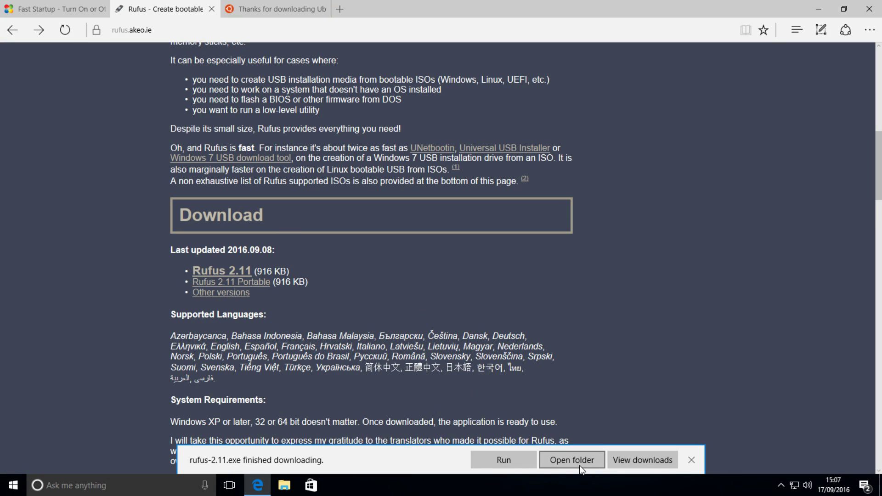
pyautogui.click(574, 458)
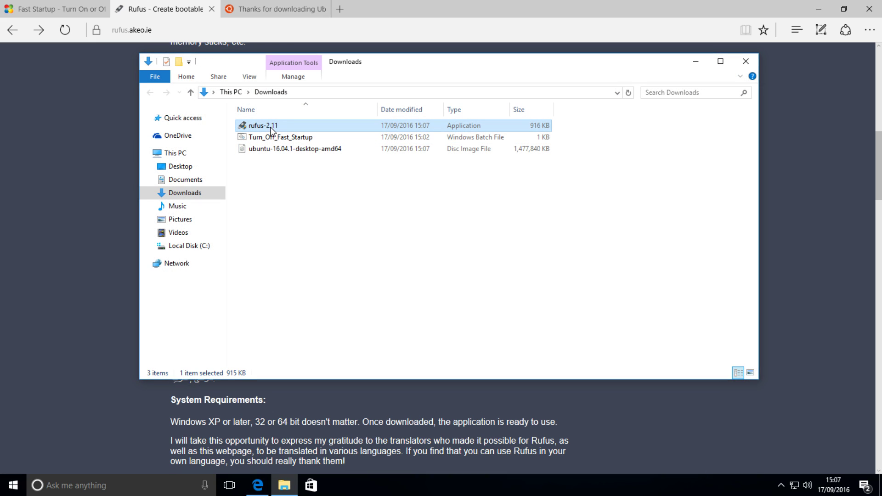
# Launch Rufus as administrator and check its device, partition, file system and cluster lists, all empty
pyautogui.doubleClick(274, 131)
pyautogui.click(388, 318)
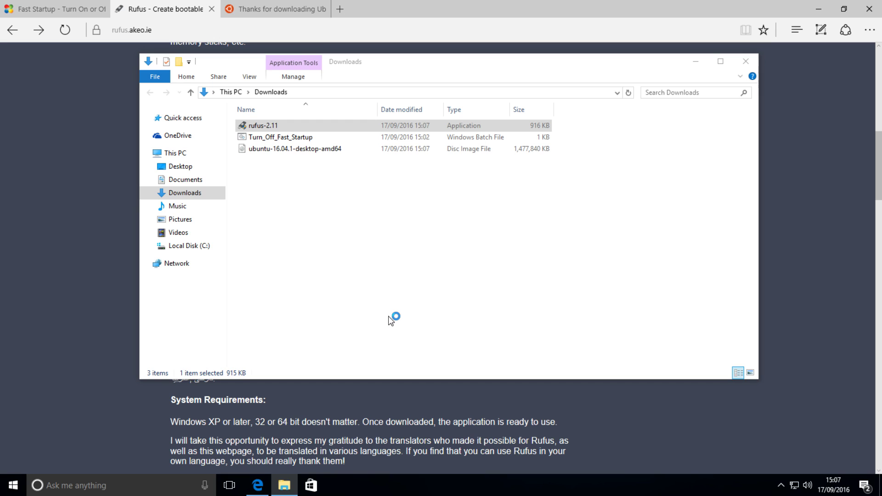
pyautogui.click(380, 95)
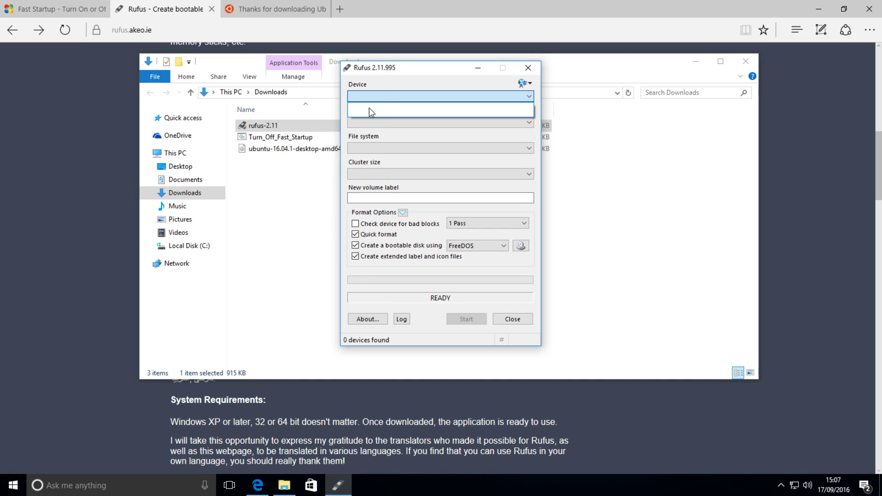
pyautogui.click(363, 112)
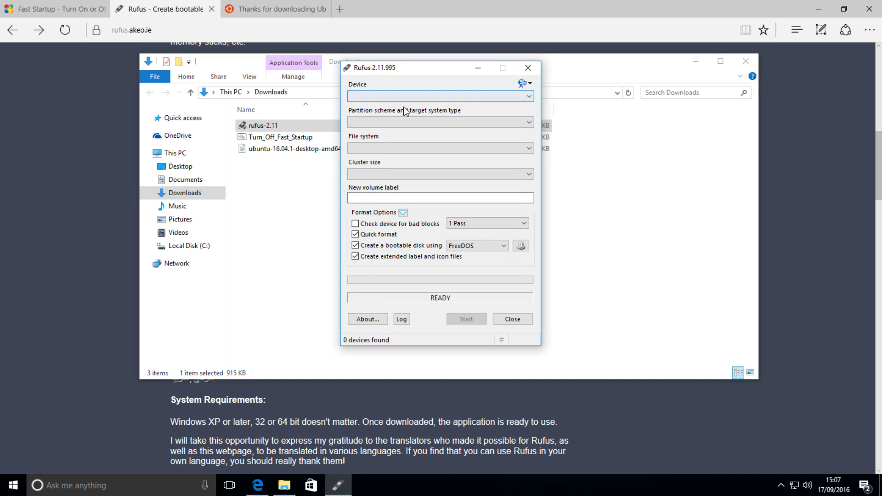
pyautogui.click(396, 98)
pyautogui.click(364, 112)
pyautogui.click(367, 125)
pyautogui.click(373, 127)
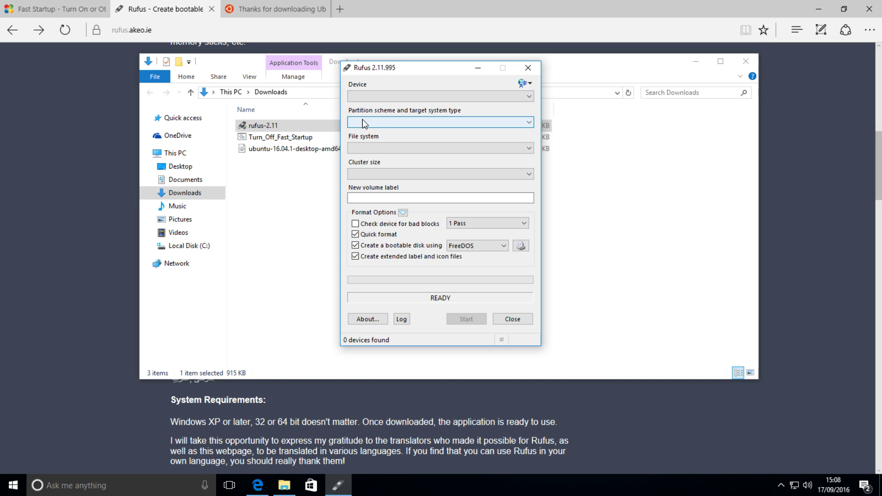
pyautogui.click(363, 148)
pyautogui.click(375, 150)
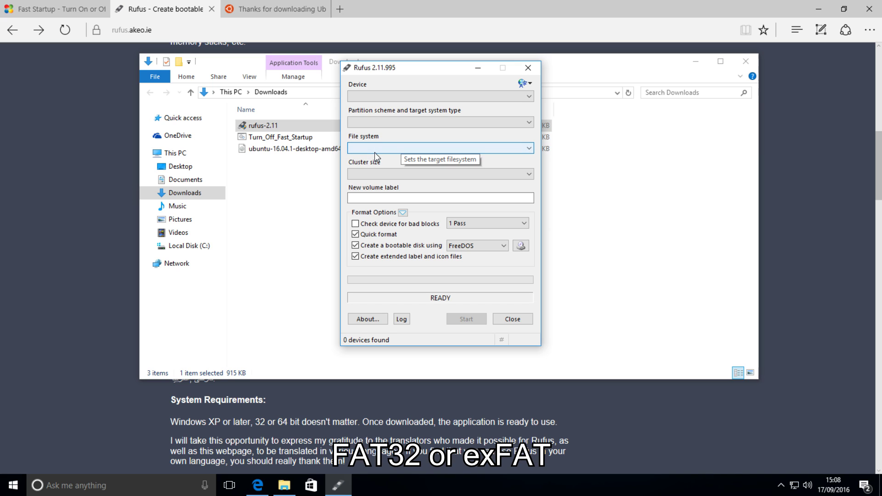
pyautogui.click(377, 174)
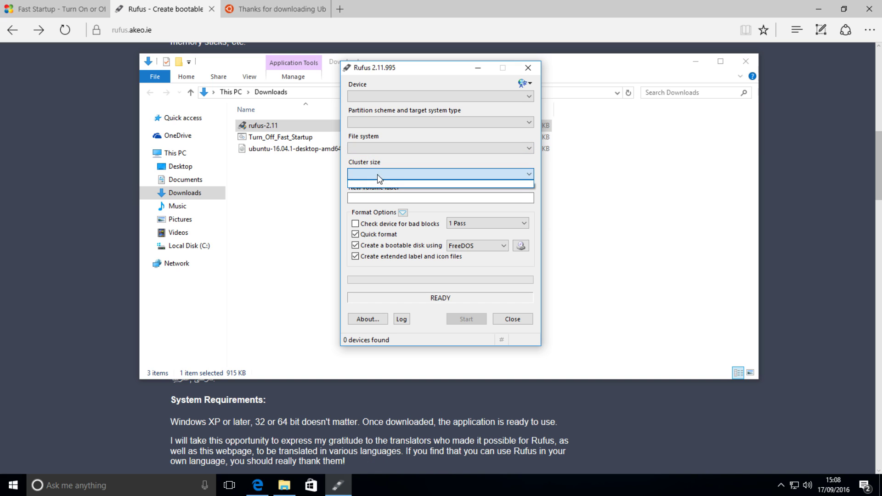
pyautogui.click(398, 178)
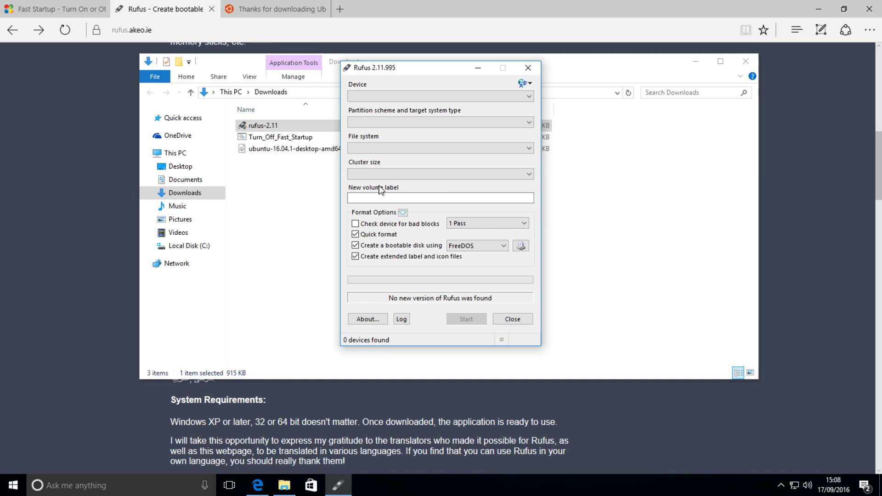
pyautogui.click(391, 198)
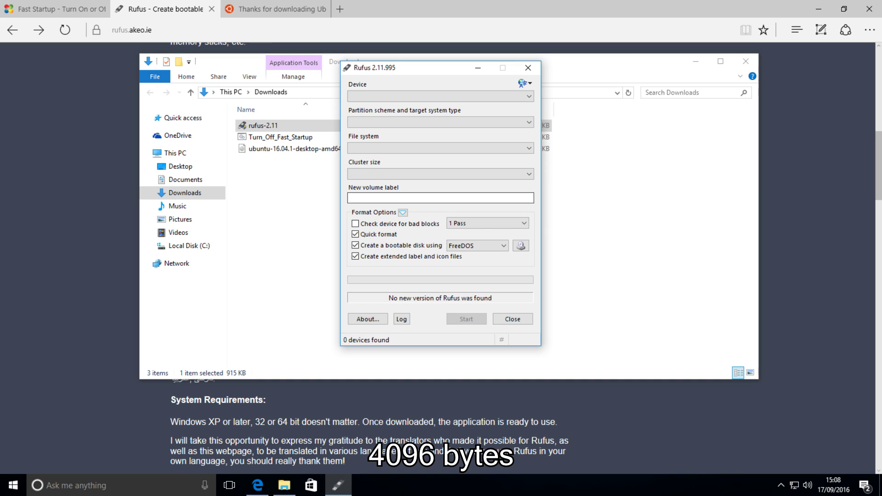
# Set the bootable disk type to ISO Image and load ubuntu-16.04.1-desktop-amd64.iso
pyautogui.click(459, 246)
pyautogui.click(463, 264)
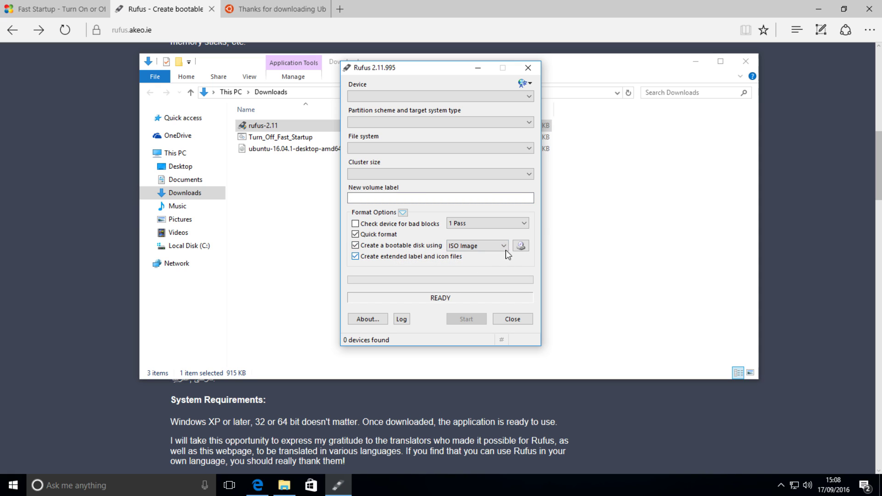
pyautogui.click(521, 247)
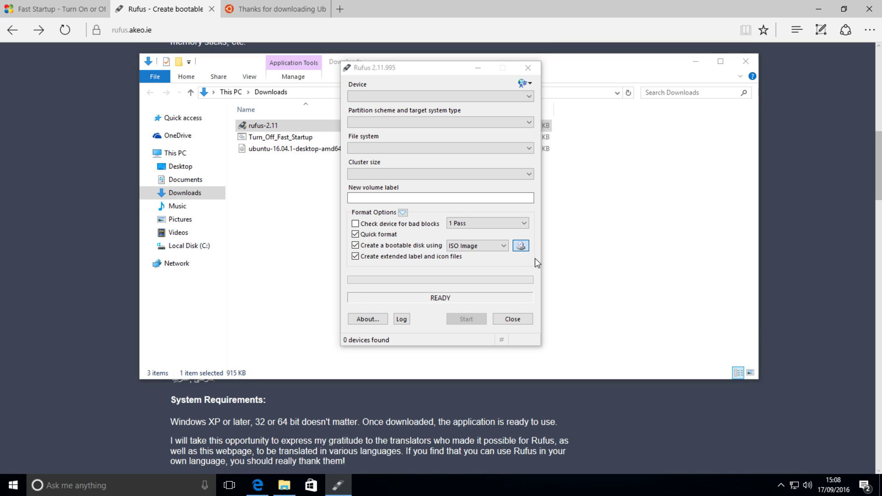
pyautogui.click(502, 152)
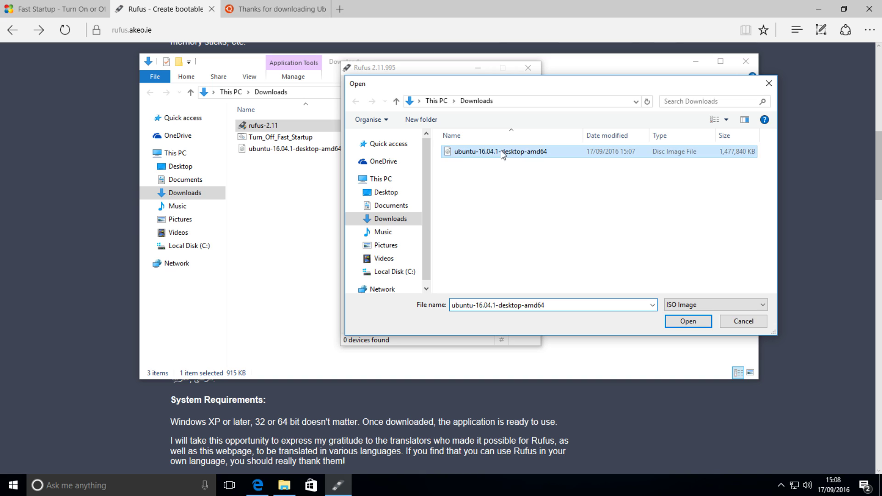
pyautogui.doubleClick(502, 152)
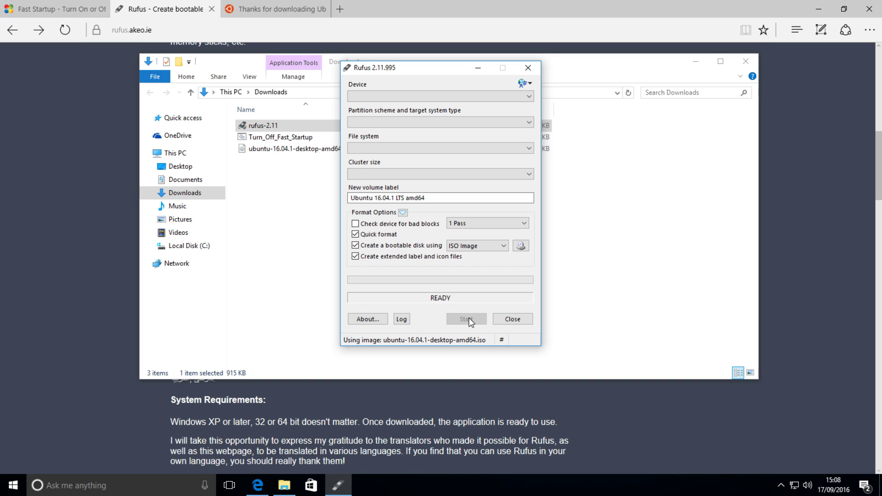
# Close Rufus, the Downloads folder and Edge with all its tabs
pyautogui.click(513, 321)
pyautogui.click(746, 62)
pyautogui.click(869, 10)
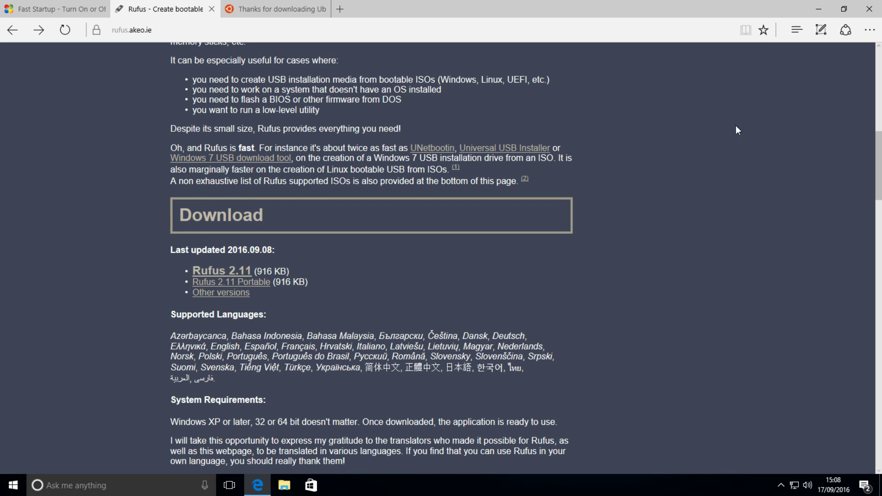
pyautogui.click(358, 269)
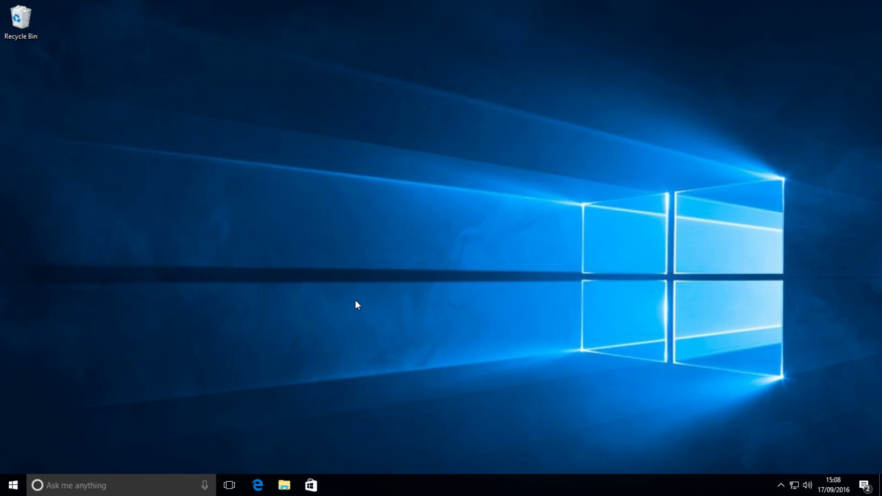
# Open Disk Management through a 'disk manag' search and choose Shrink Volume on C:
pyautogui.press('super')
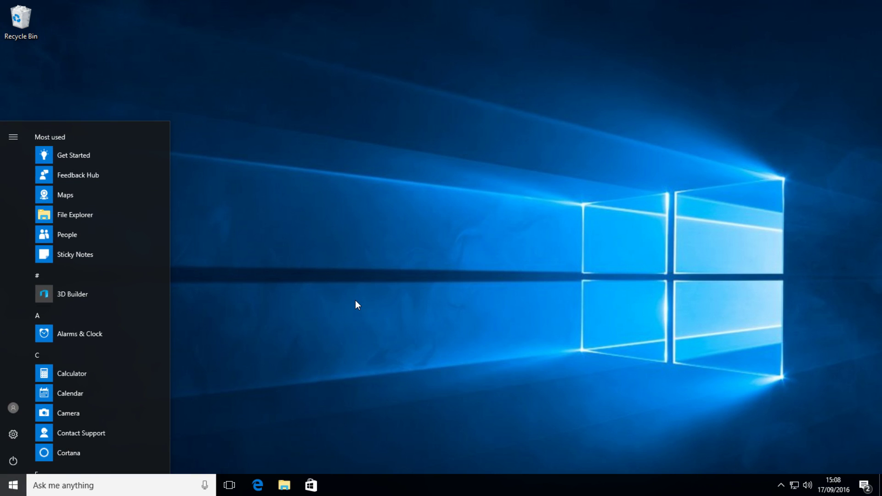
pyautogui.write('d')
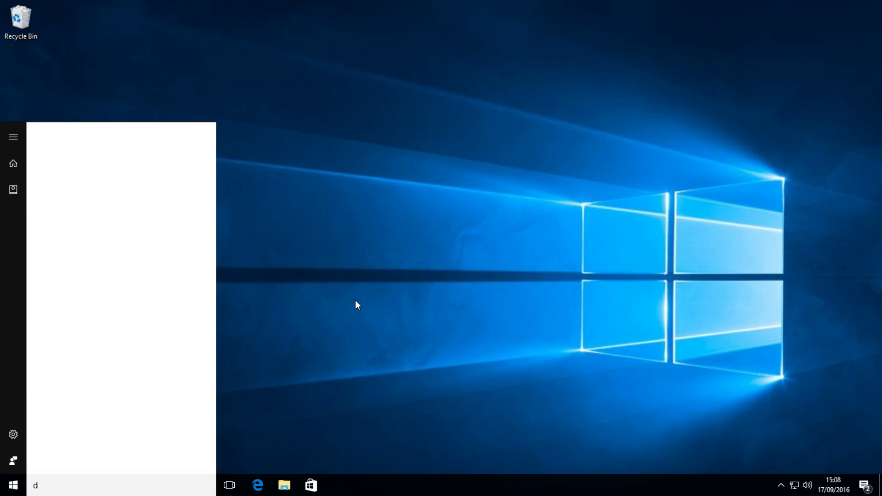
pyautogui.write('isk manag')
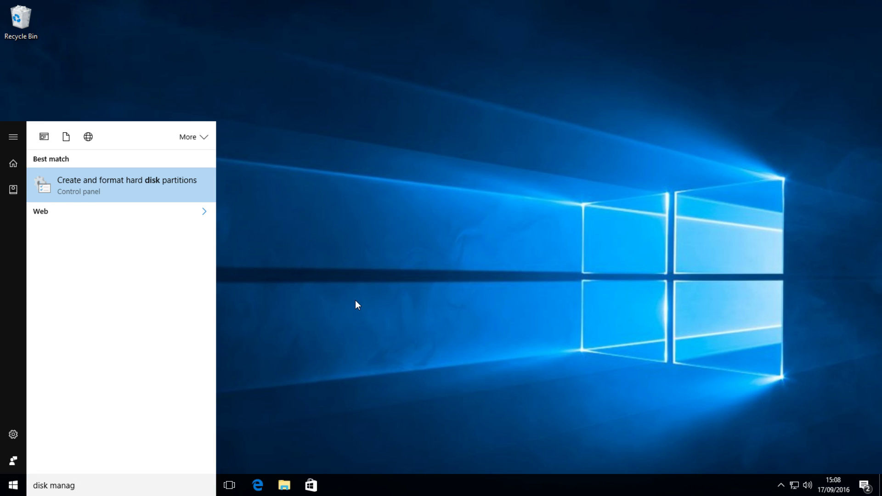
pyautogui.click(100, 192)
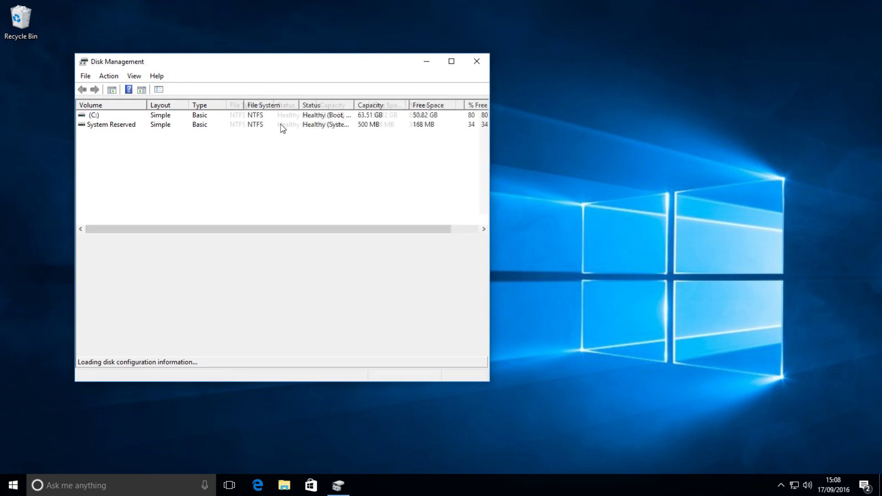
pyautogui.click(308, 282)
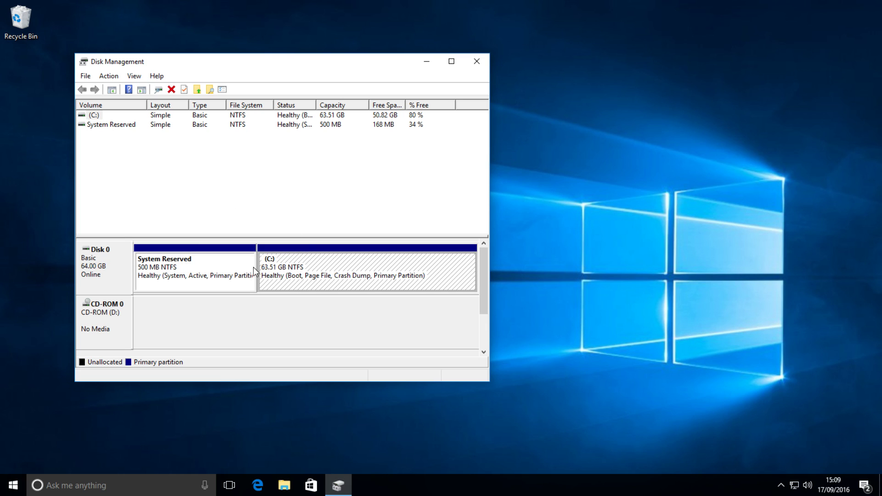
pyautogui.rightClick(322, 267)
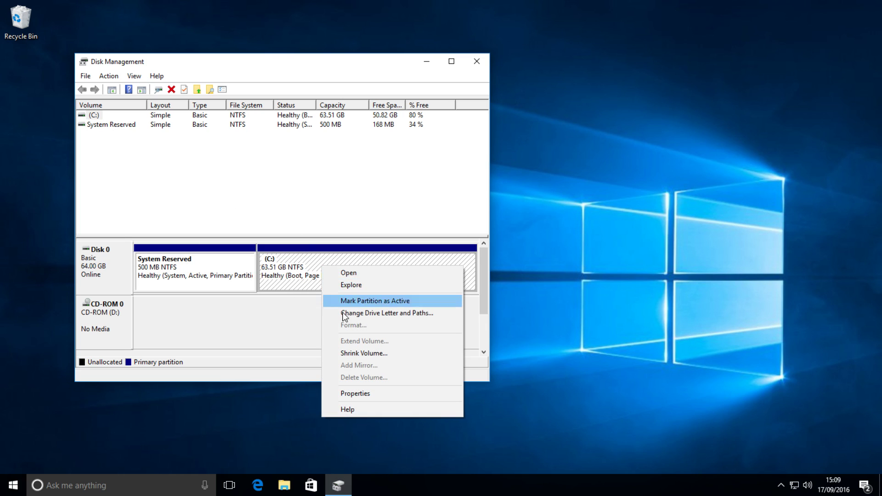
pyautogui.click(354, 354)
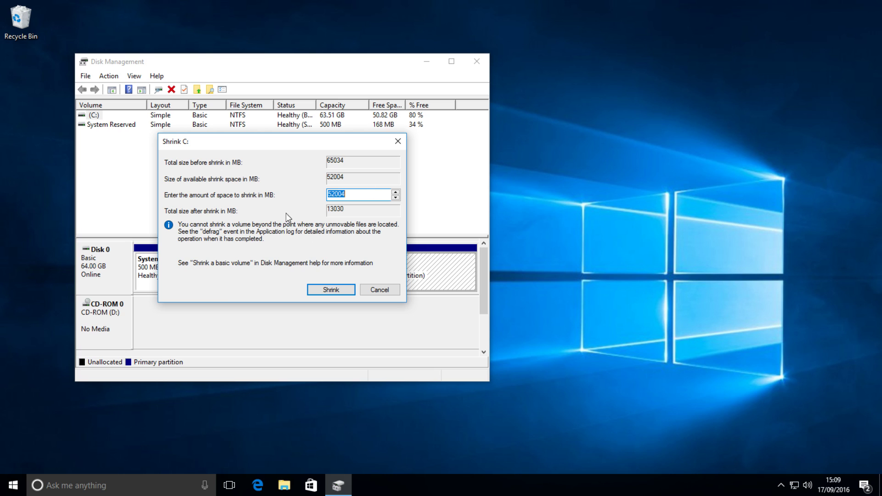
# Work out 10 × 1024 = 10240 in Calculator, launched with calc from Run
pyautogui.click(340, 195)
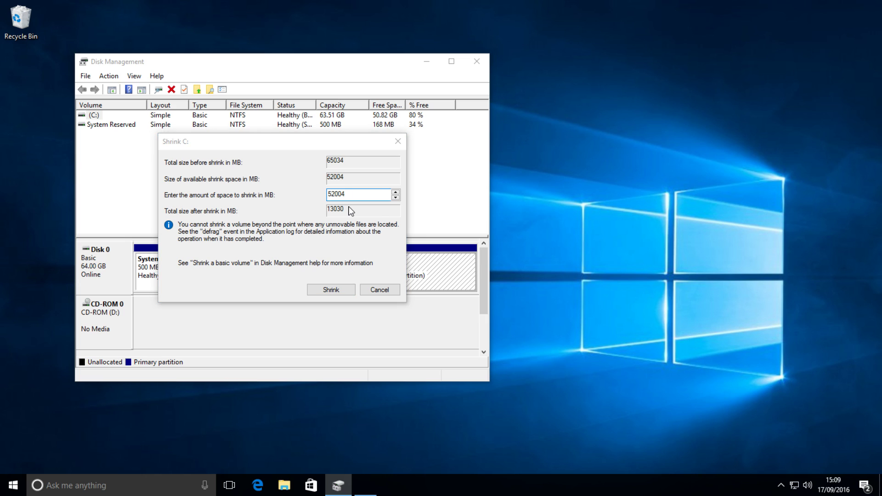
pyautogui.press('super+r')
pyautogui.write('calc')
pyautogui.press('Return')
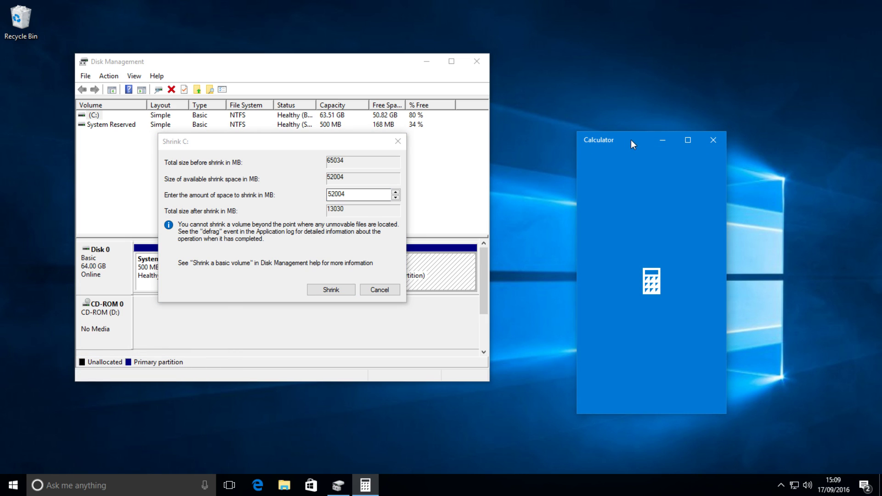
pyautogui.moveTo(630, 140); pyautogui.dragTo(603, 85)
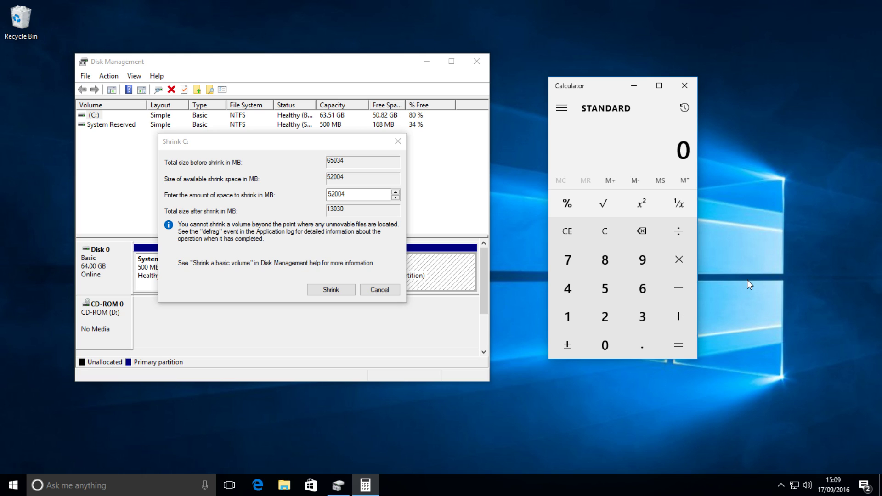
pyautogui.write('101024')
pyautogui.press('Return')
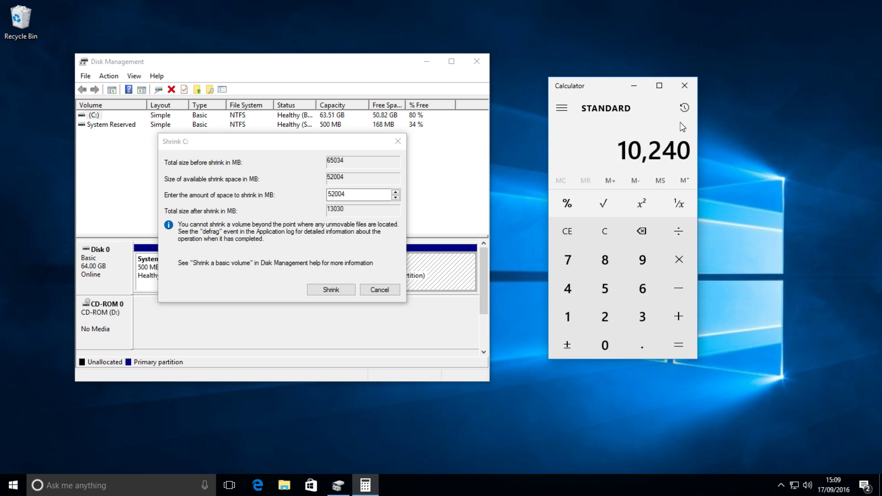
pyautogui.click(685, 86)
# Shrink C: by 10240 MB, creating 10.00 GB of unallocated space
pyautogui.write('10240')
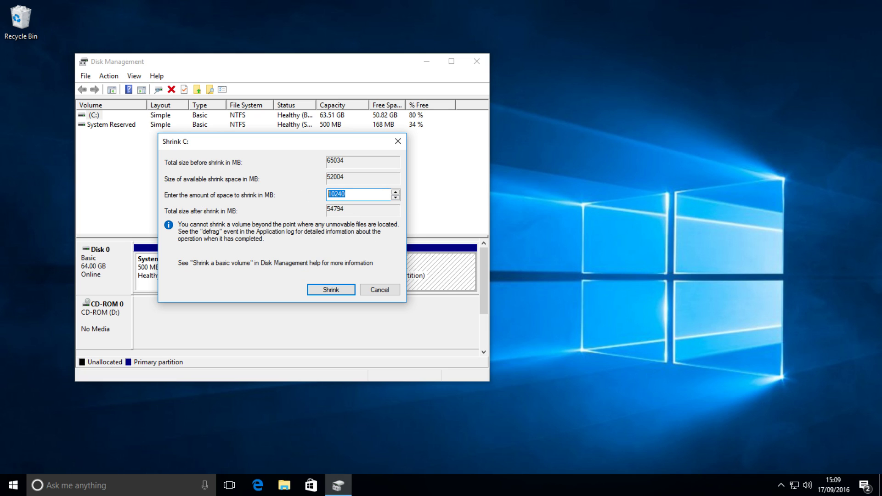
pyautogui.click(342, 291)
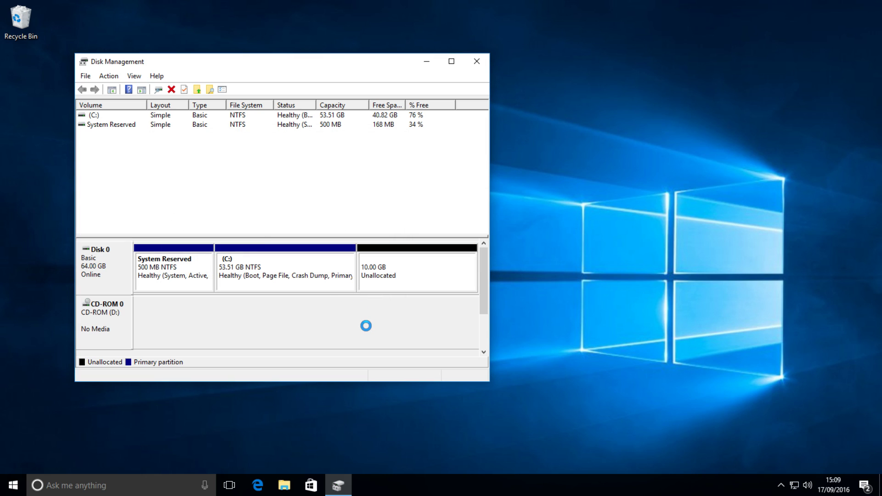
pyautogui.click(442, 269)
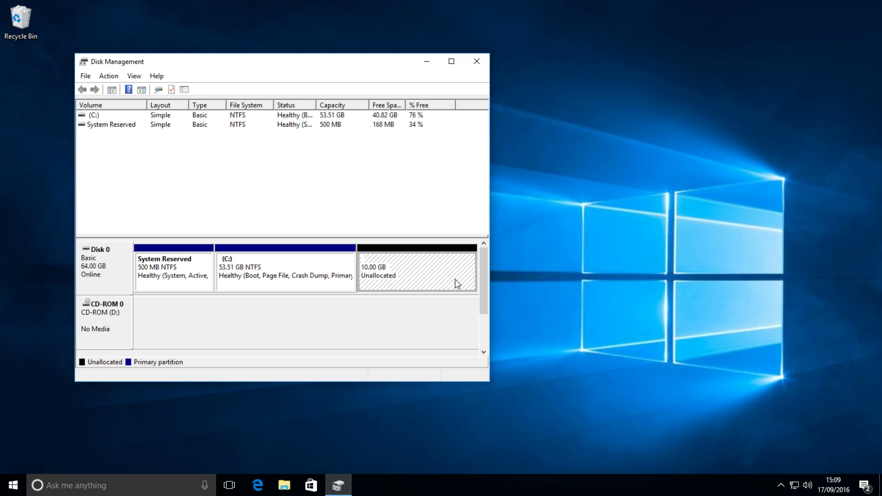
# Close the Disk Management window
pyautogui.click(476, 62)
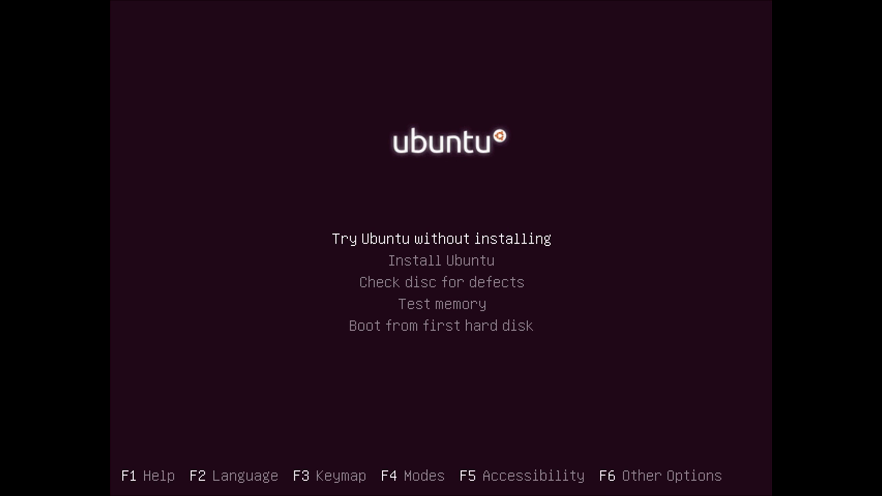
# Pick Check disc for defects in the Ubuntu boot menu to verify the USB and reach Welcome
pyautogui.press('Down')
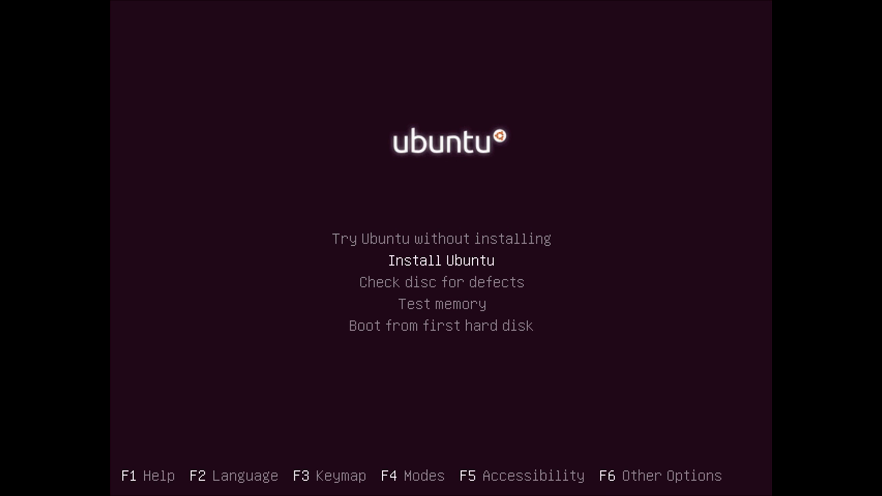
pyautogui.press('Down')
pyautogui.press('Down')
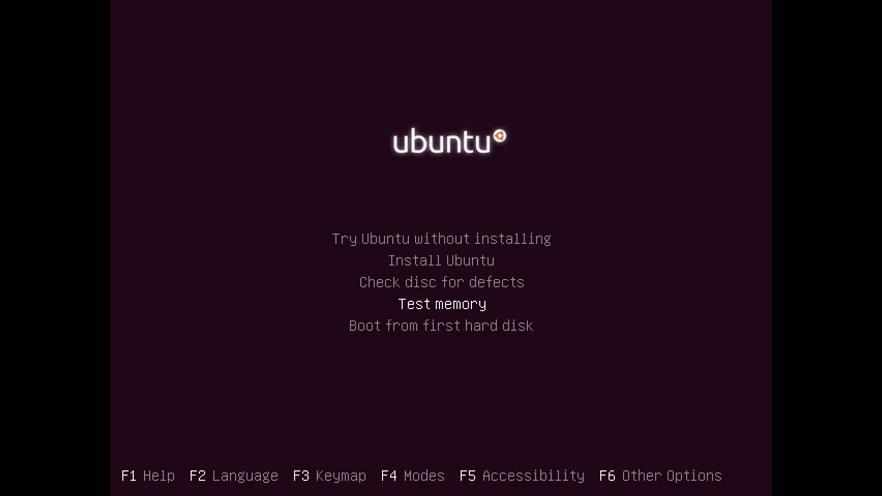
pyautogui.press('Down')
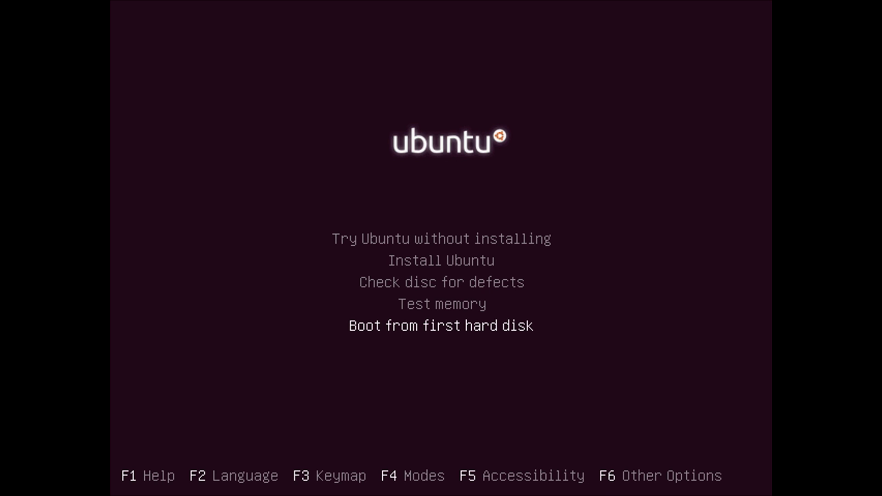
pyautogui.press('Up')
pyautogui.press('Up')
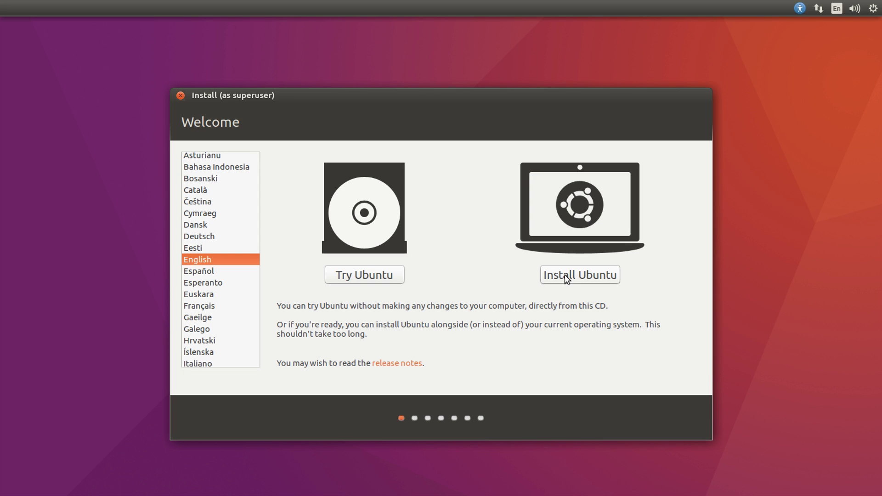
# Start Install Ubuntu and continue with download updates and third-party software both enabled
pyautogui.scroll(-1, 218, 254)
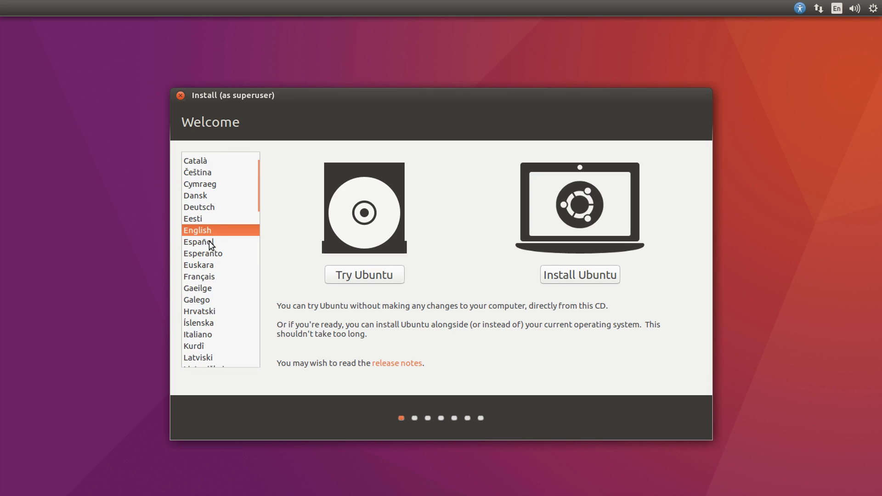
pyautogui.click(576, 281)
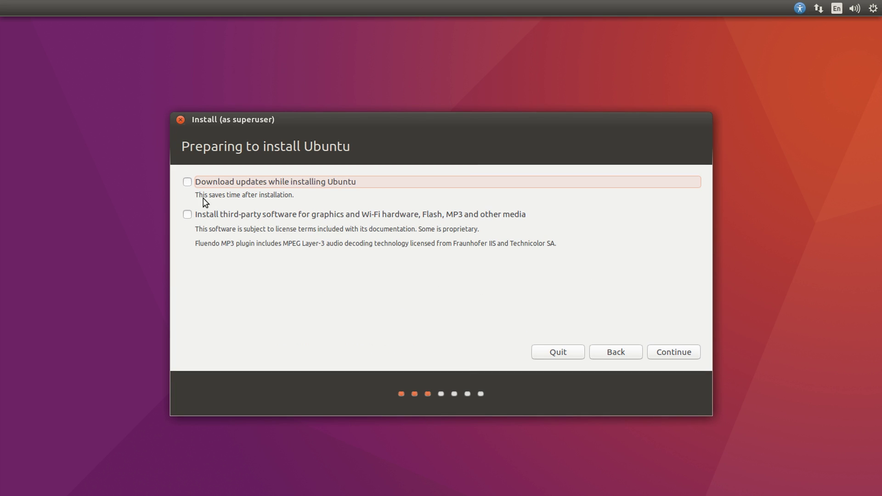
pyautogui.click(187, 183)
pyautogui.click(188, 216)
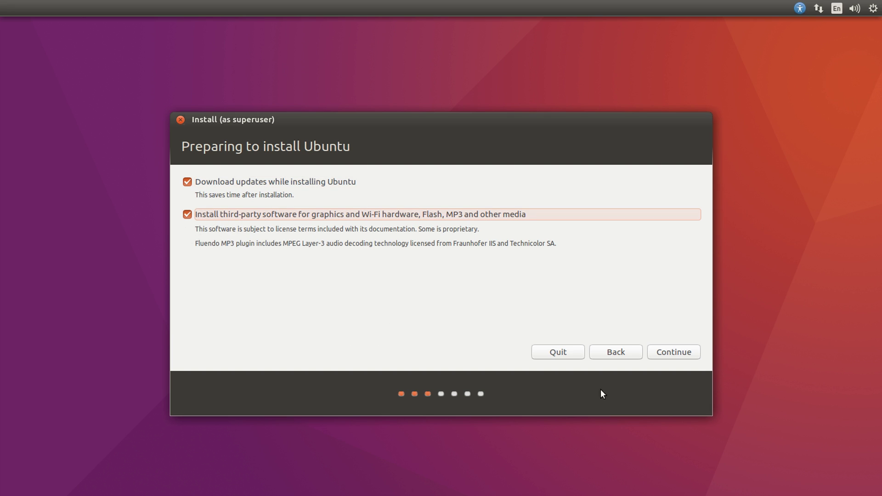
pyautogui.click(666, 354)
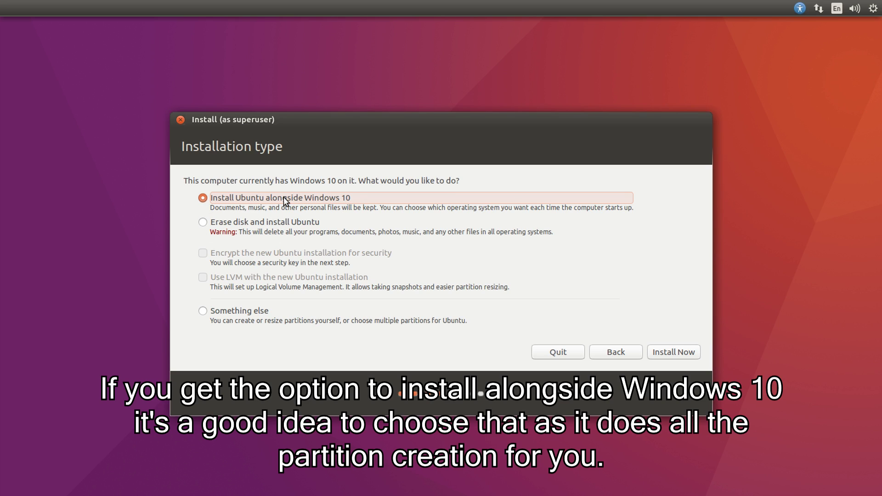
# Select the 'Something else' installation type to partition the disk manually
pyautogui.click(231, 312)
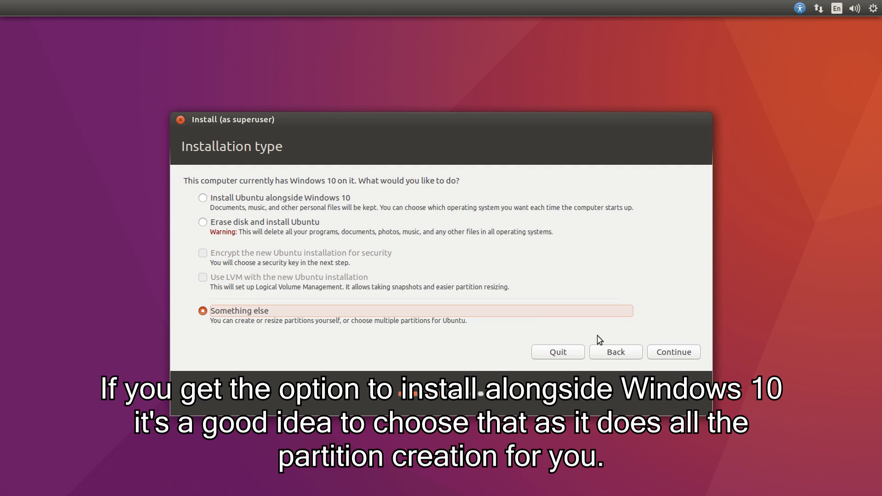
# Add a 3072 MB swap-area partition in the free space, leaving 7666 MB free
pyautogui.click(662, 355)
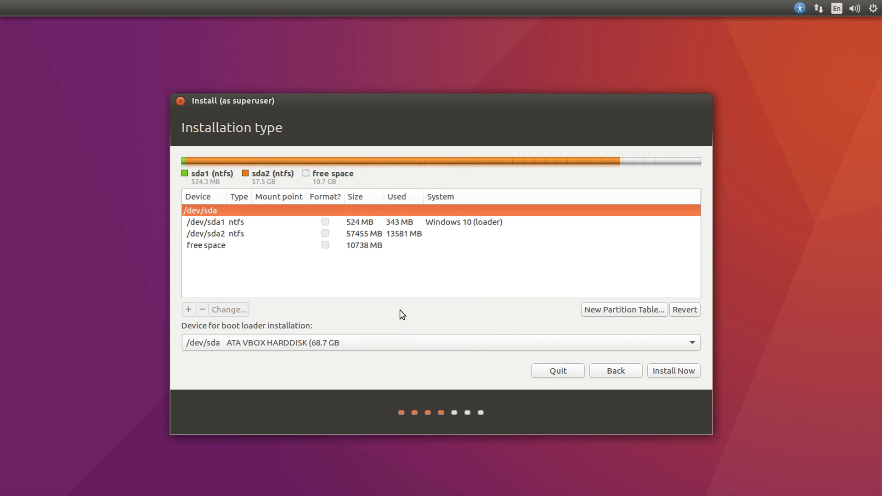
pyautogui.click(206, 247)
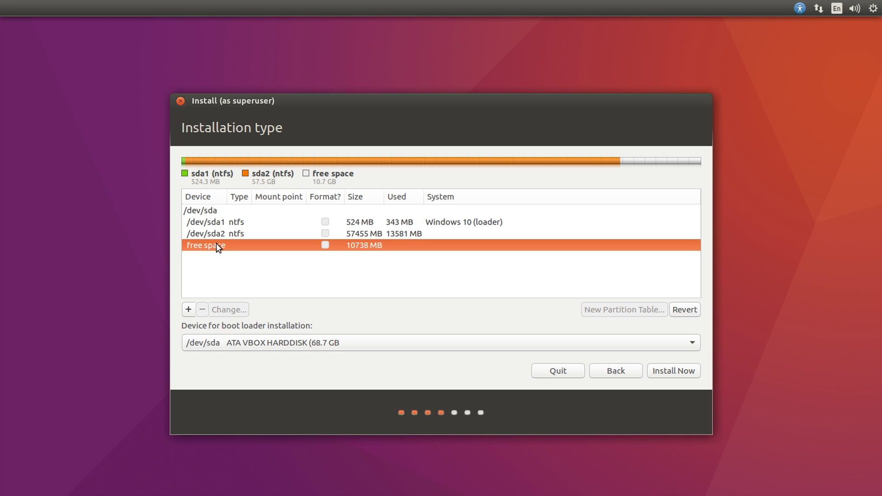
pyautogui.click(189, 309)
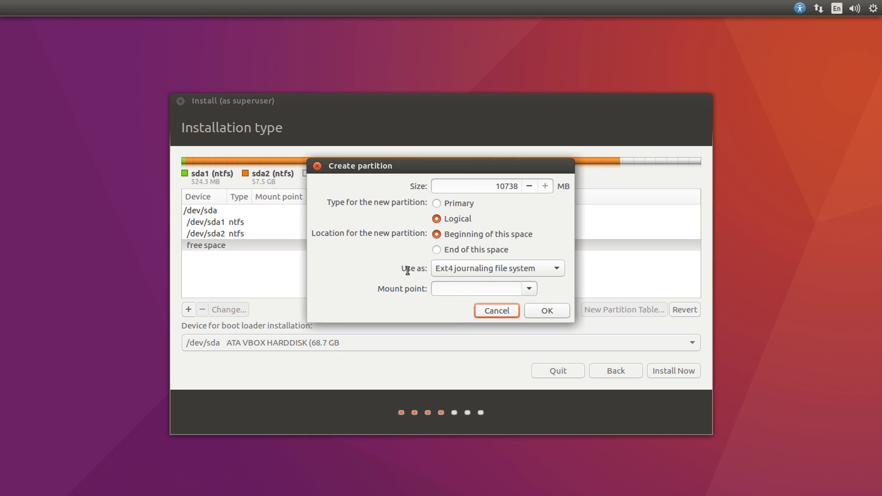
pyautogui.click(487, 267)
pyautogui.click(398, 276)
pyautogui.click(473, 190)
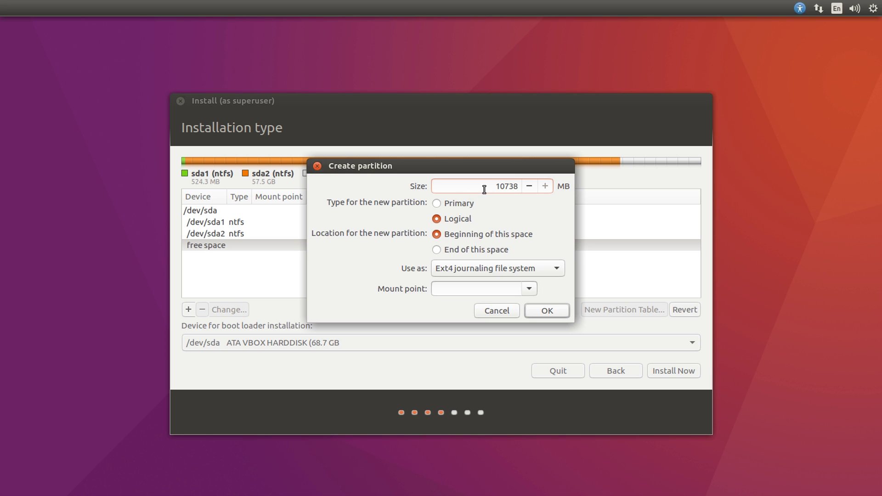
pyautogui.click(472, 274)
pyautogui.click(421, 270)
pyautogui.click(455, 270)
pyautogui.click(463, 387)
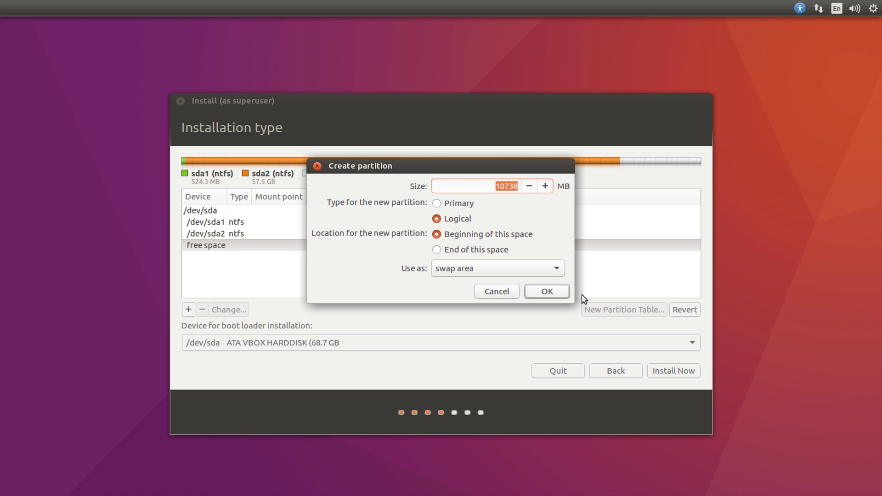
pyautogui.write('3072')
pyautogui.moveTo(493, 188); pyautogui.dragTo(542, 189)
pyautogui.click(547, 293)
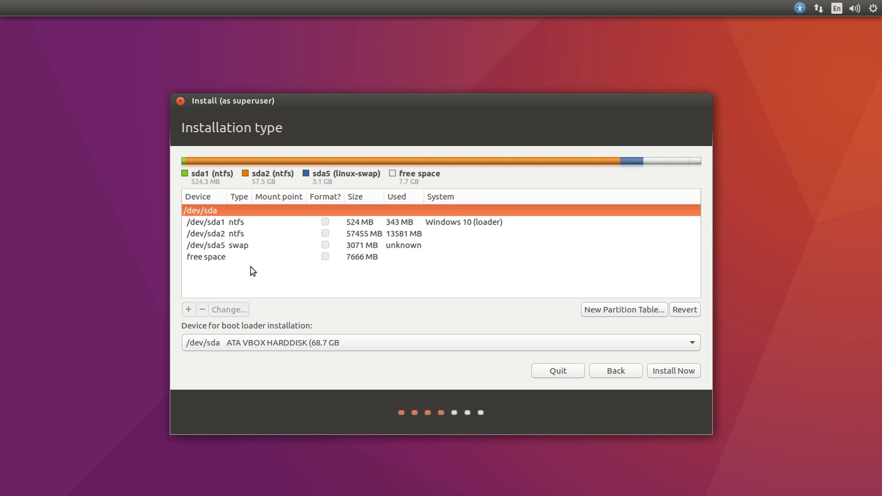
# Create an Ext4 partition mounted at / from the remaining 7666 MB free space
pyautogui.click(223, 260)
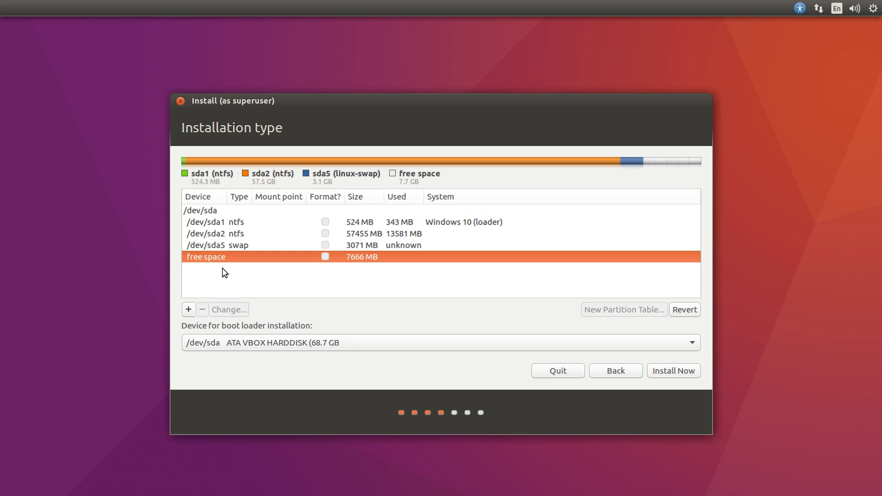
pyautogui.click(188, 310)
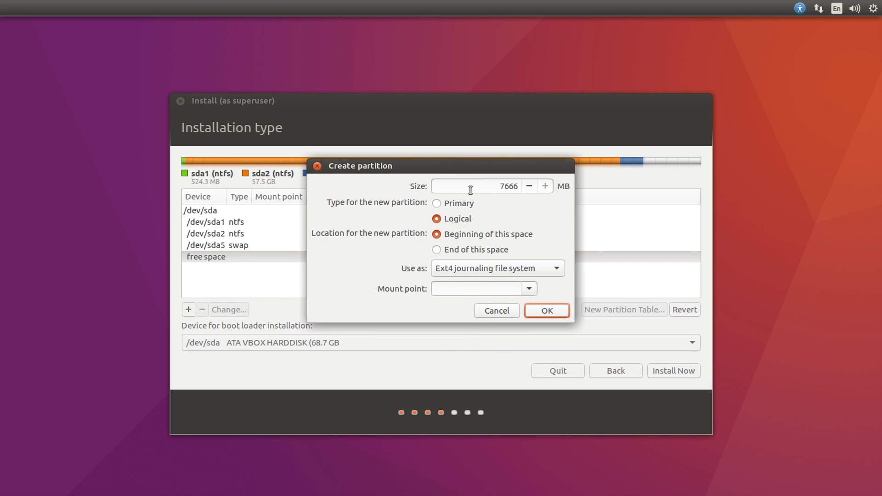
pyautogui.click(476, 266)
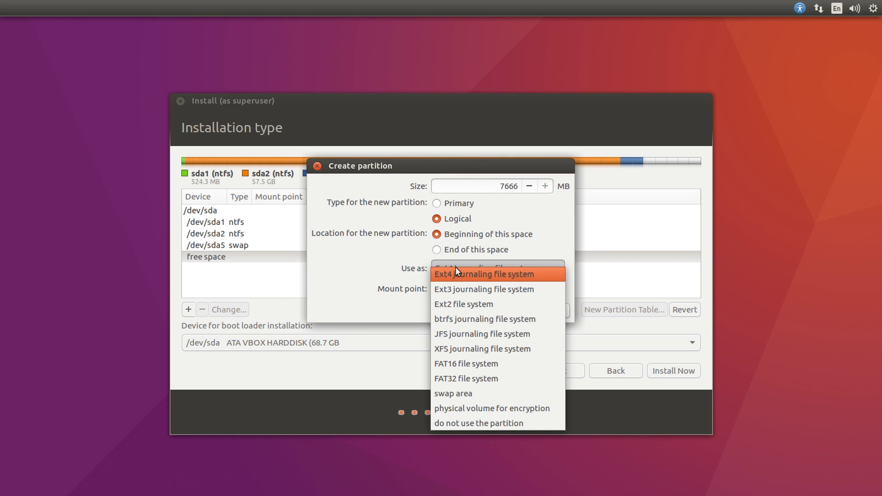
pyautogui.click(456, 267)
pyautogui.click(528, 289)
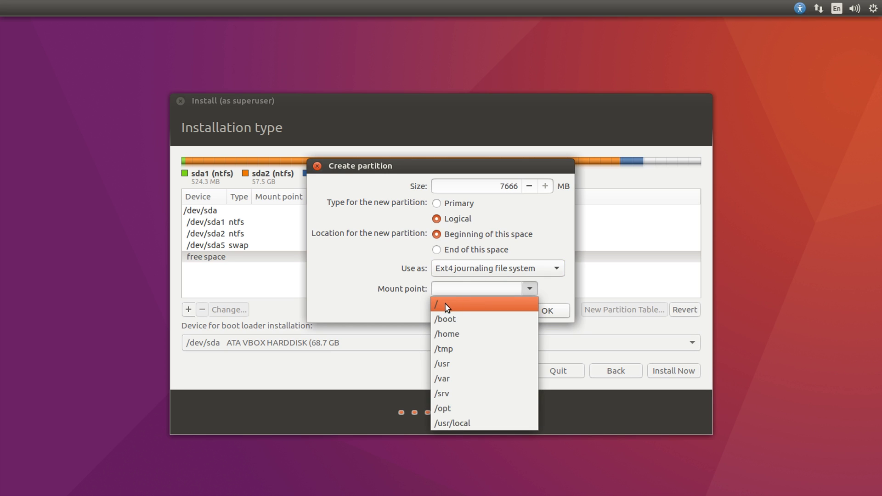
pyautogui.click(448, 304)
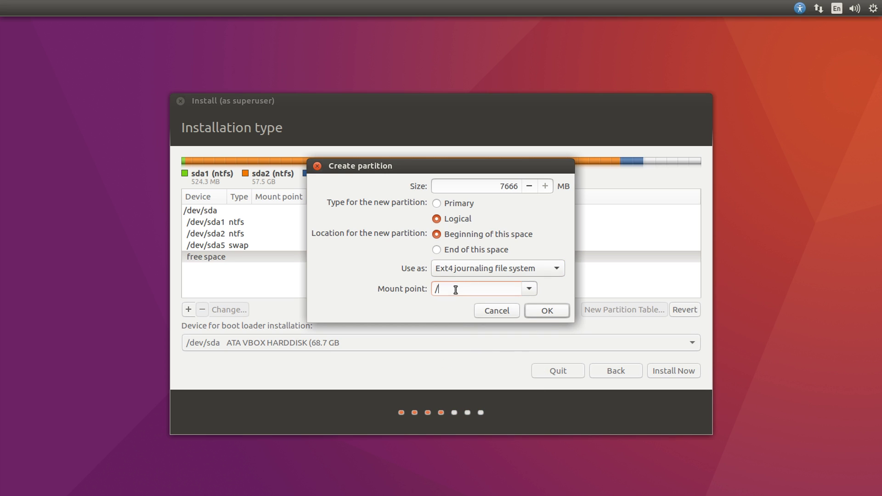
pyautogui.click(547, 311)
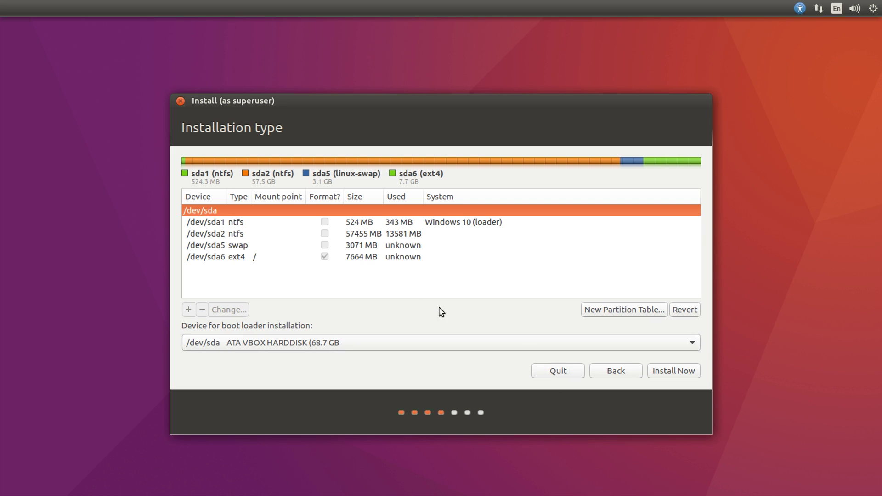
# With /dev/sda6 selected, start Install Now and confirm writing the partition changes to disk
pyautogui.click(237, 257)
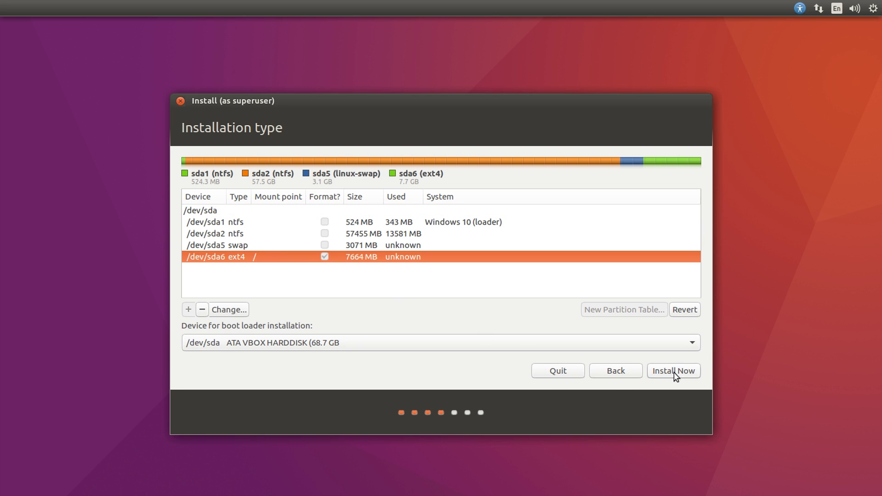
pyautogui.click(692, 370)
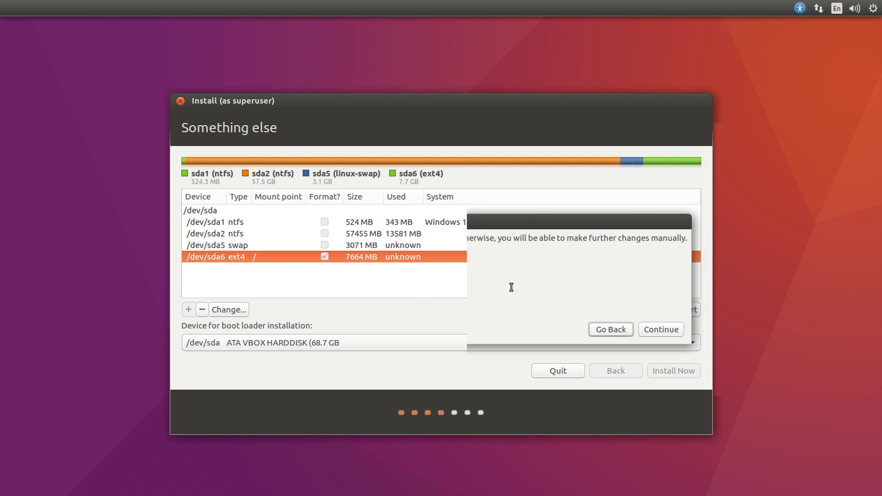
pyautogui.click(658, 332)
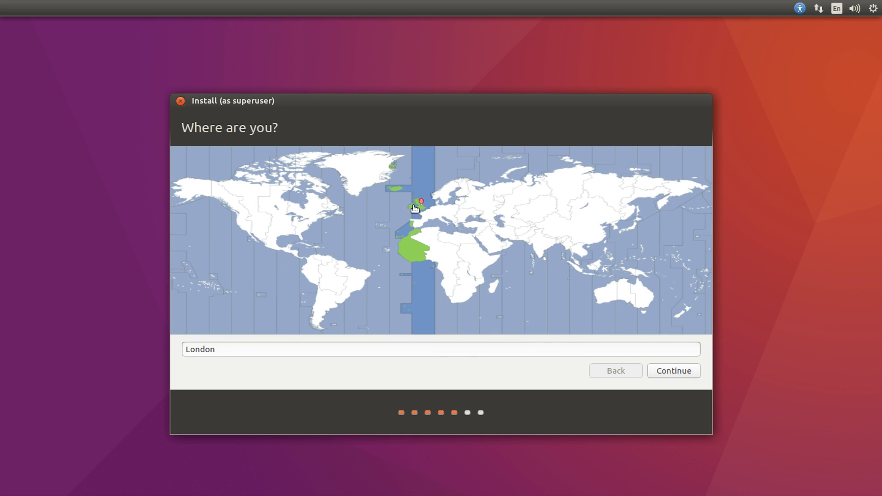
# Confirm London as the location and English (UK) as the keyboard layout
pyautogui.click(669, 371)
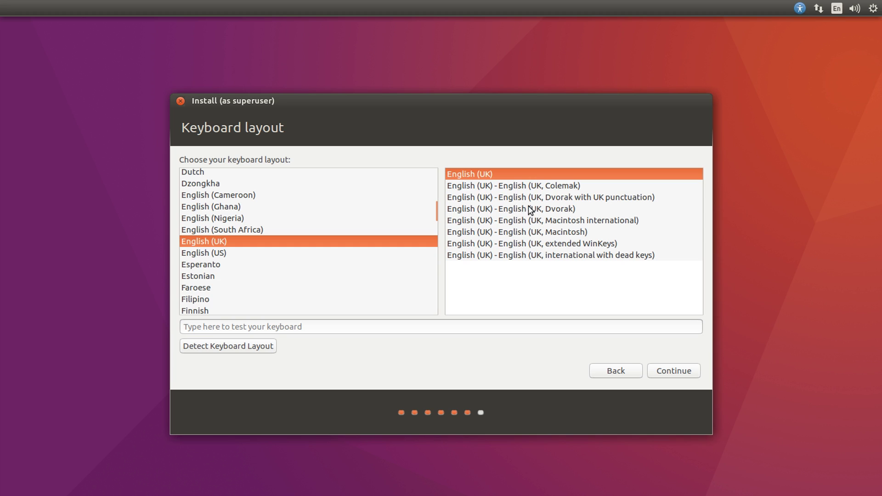
pyautogui.click(689, 373)
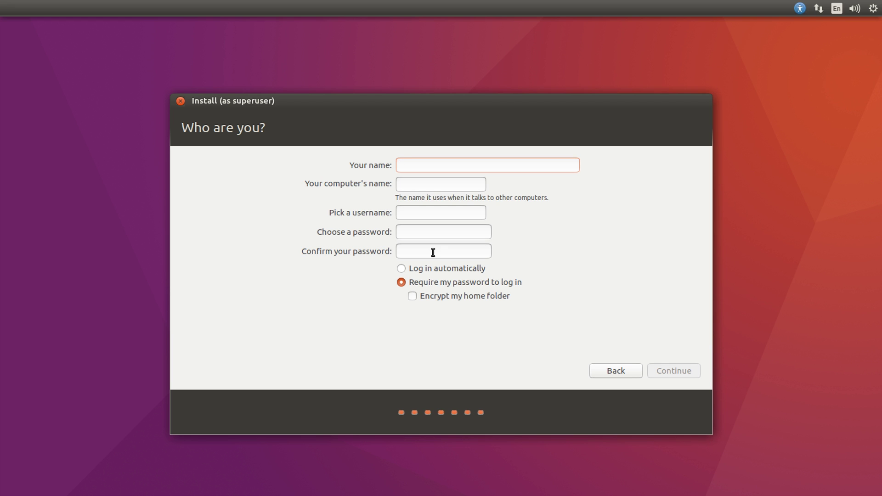
# Enter the user's name, computer name and confirmed password, then begin the installation
pyautogui.write('adam')
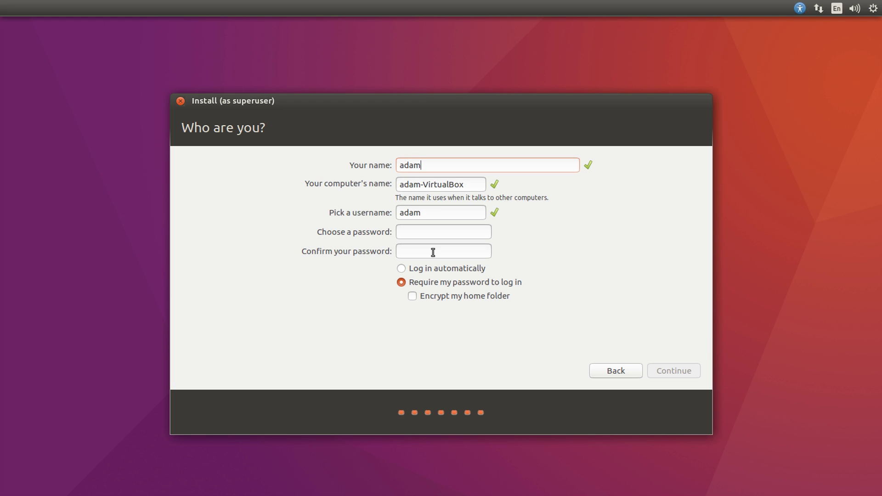
pyautogui.press('Tab')
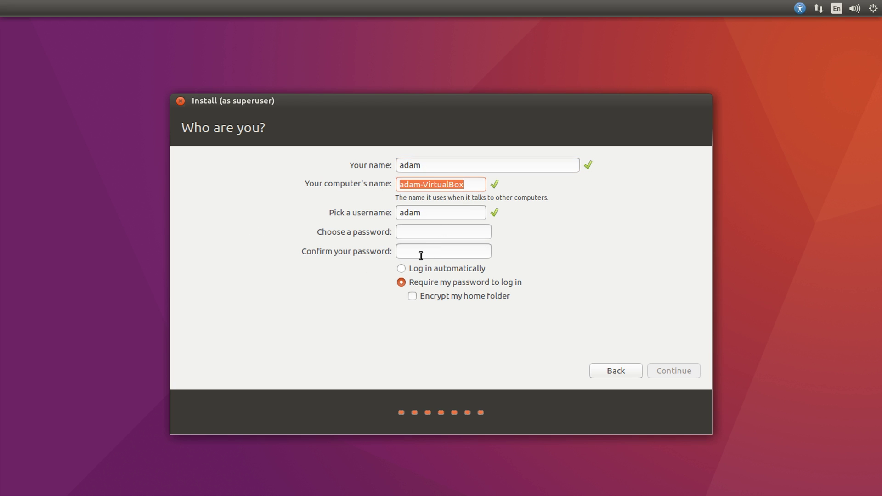
pyautogui.write('adamubuntu')
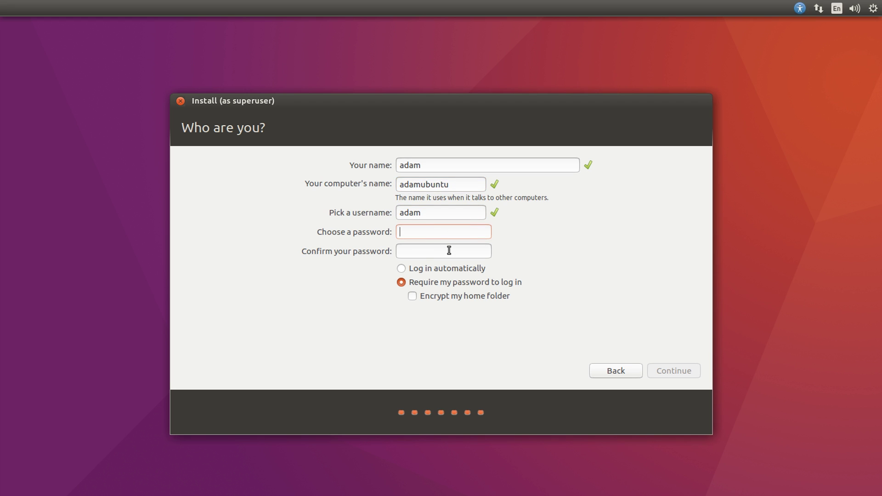
pyautogui.write('*******')
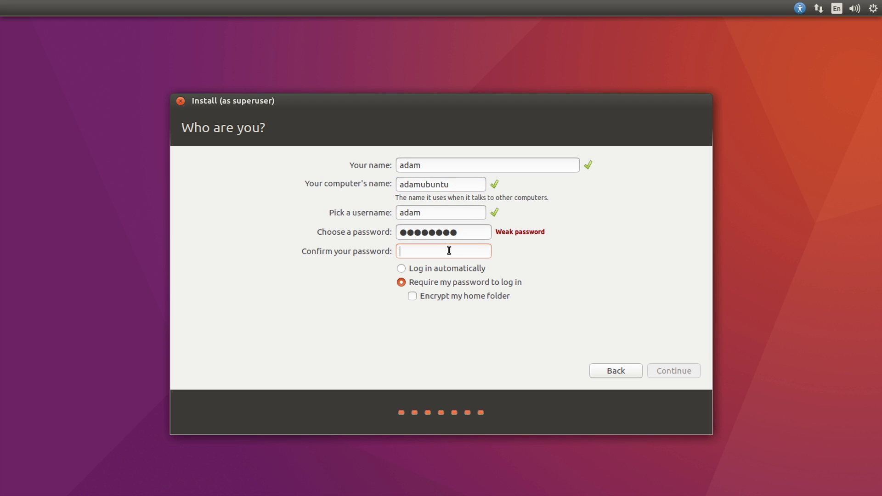
pyautogui.write('********')
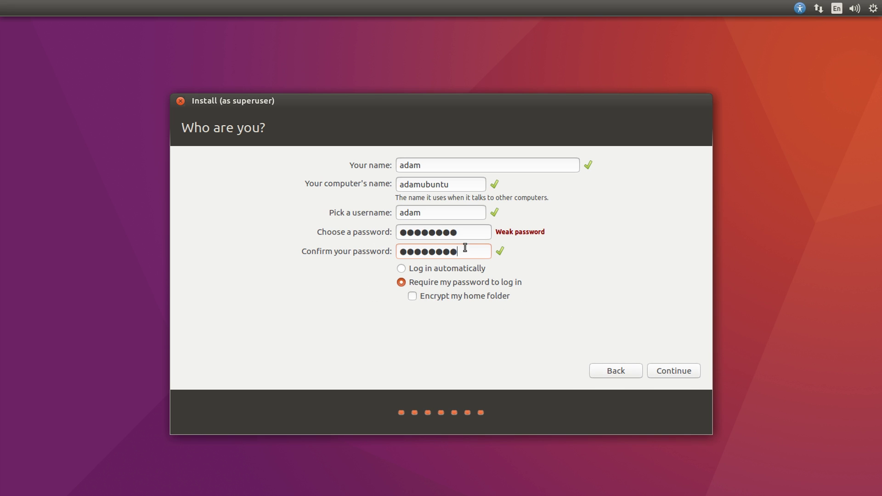
pyautogui.click(686, 379)
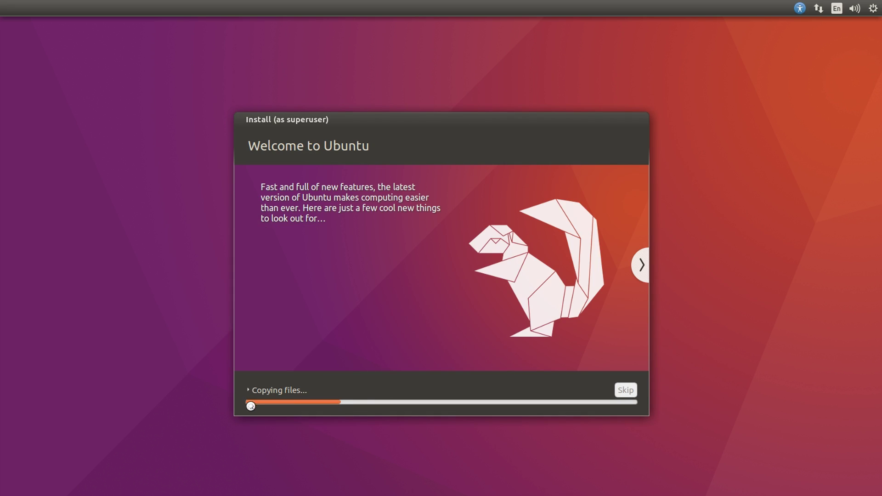
# Show the detailed progress log, then restart into the new system once installation completes
pyautogui.click(249, 390)
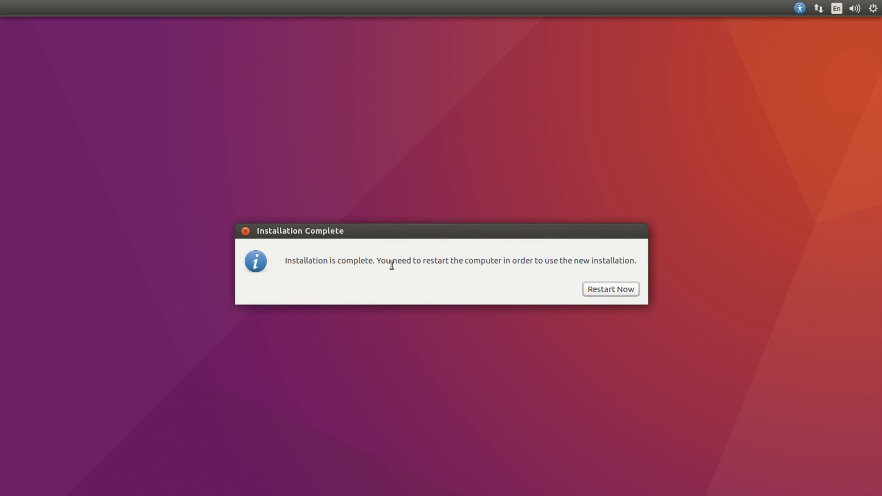
pyautogui.click(599, 291)
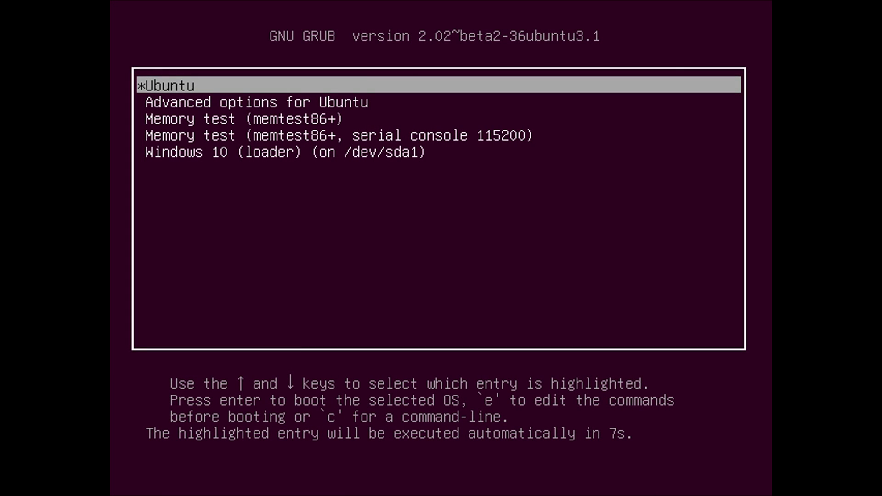
# Browse the GRUB entries, including Windows 10 and the memory tests, ending on Ubuntu
pyautogui.press('Down')
pyautogui.press('Down')
pyautogui.press('Up')
pyautogui.press('Up')
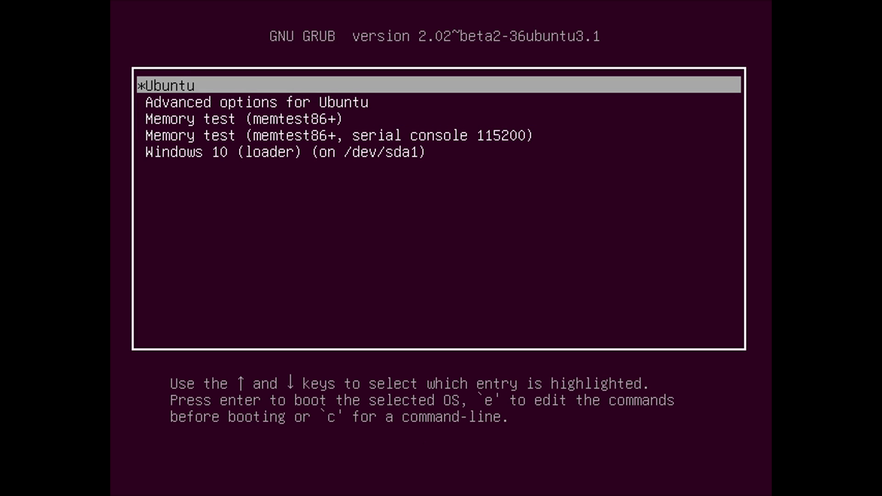
pyautogui.press('Down')
pyautogui.press('Up')
pyautogui.press('Down')
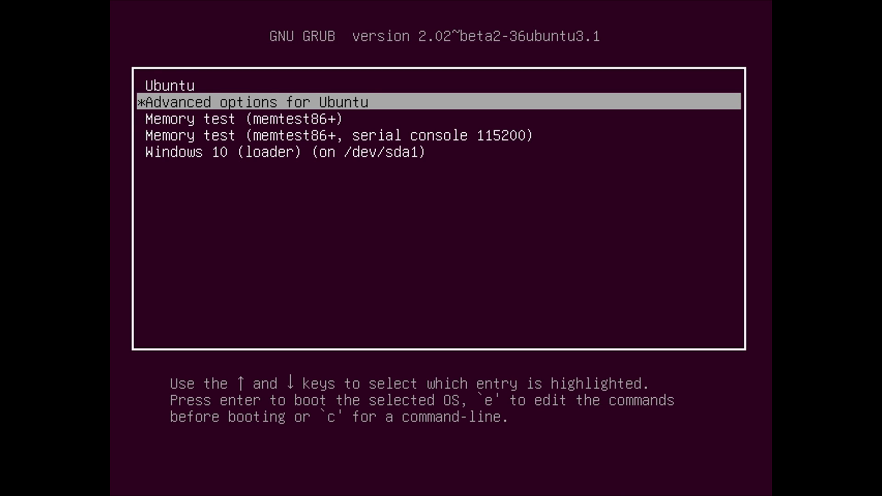
pyautogui.press('Down')
pyautogui.press('Down')
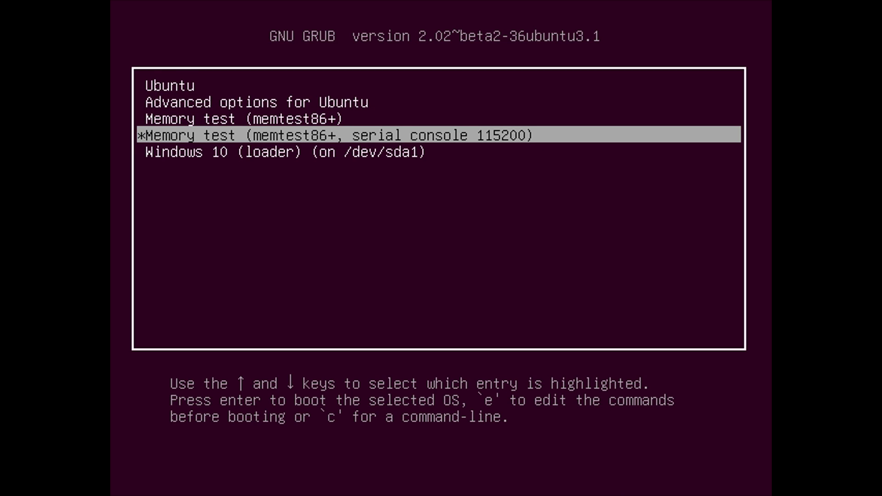
pyautogui.press('Down')
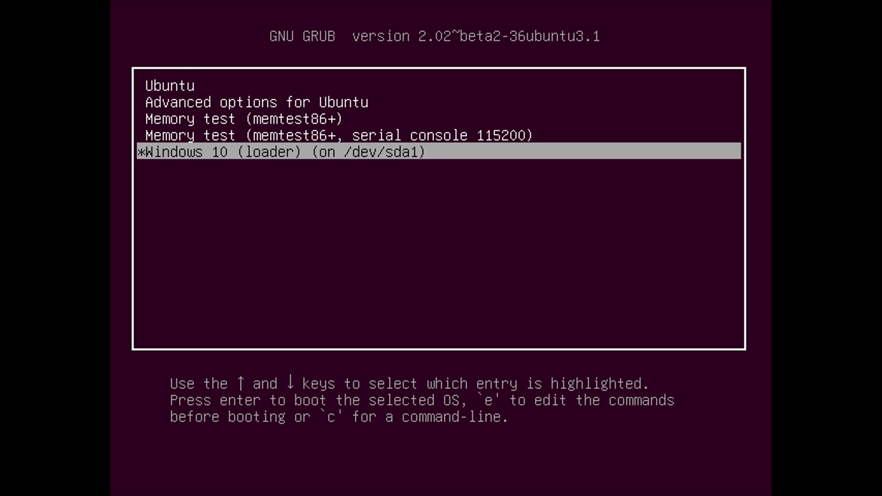
pyautogui.press('Up')
pyautogui.press('Up')
pyautogui.press('Up')
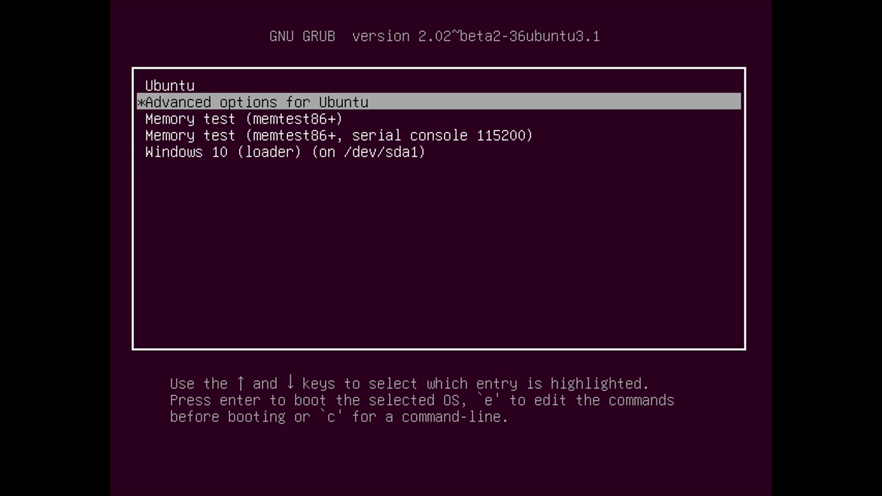
pyautogui.press('Up')
pyautogui.press('Down')
pyautogui.press('Down')
pyautogui.press('Down')
pyautogui.press('Down')
pyautogui.press('Up')
pyautogui.press('Up')
pyautogui.press('Up')
pyautogui.press('Up')
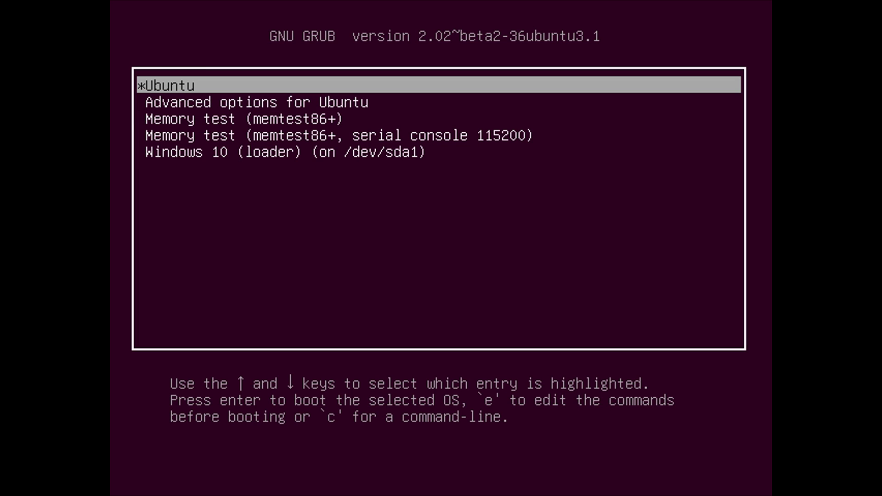
pyautogui.press('Down')
pyautogui.press('Down')
pyautogui.press('Down')
pyautogui.press('Down')
pyautogui.press('Up')
pyautogui.press('Up')
pyautogui.press('Up')
pyautogui.press('Up')
pyautogui.press('Down')
pyautogui.press('Down')
pyautogui.press('Down')
pyautogui.press('Down')
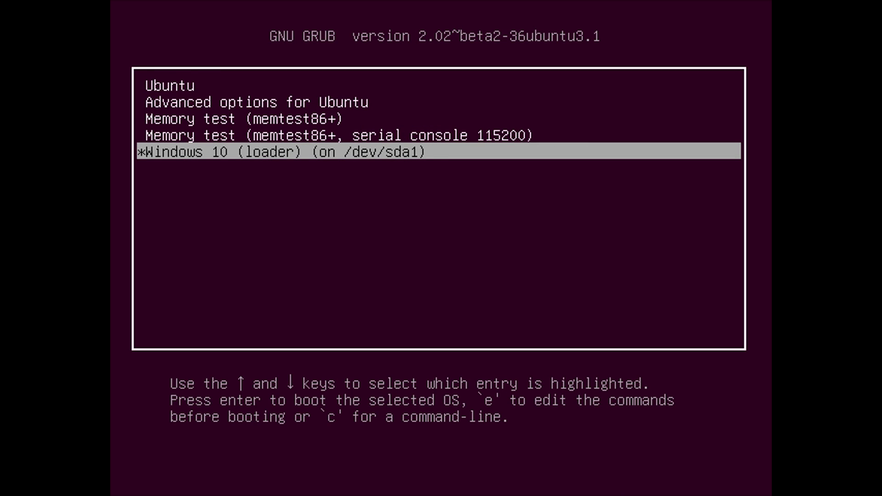
pyautogui.press('Up')
pyautogui.press('Up')
pyautogui.press('Up')
pyautogui.press('Up')
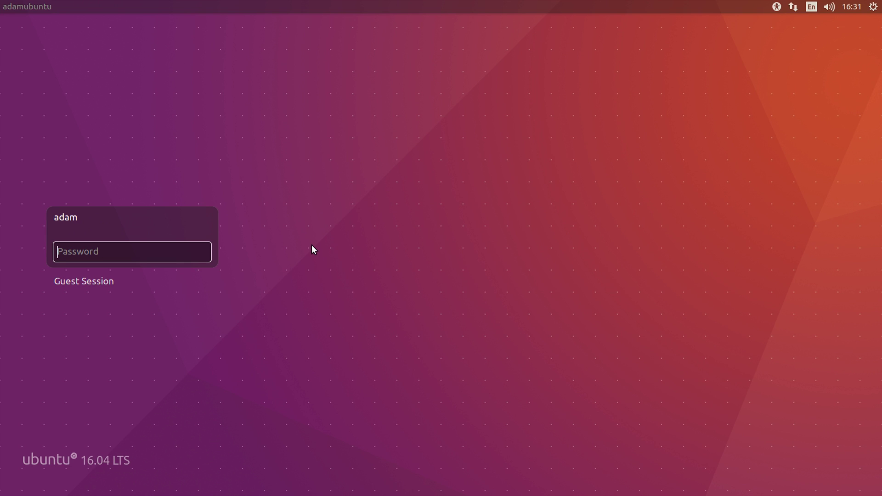
# Log in with the account password and start Firefox from the launcher
pyautogui.write('********')
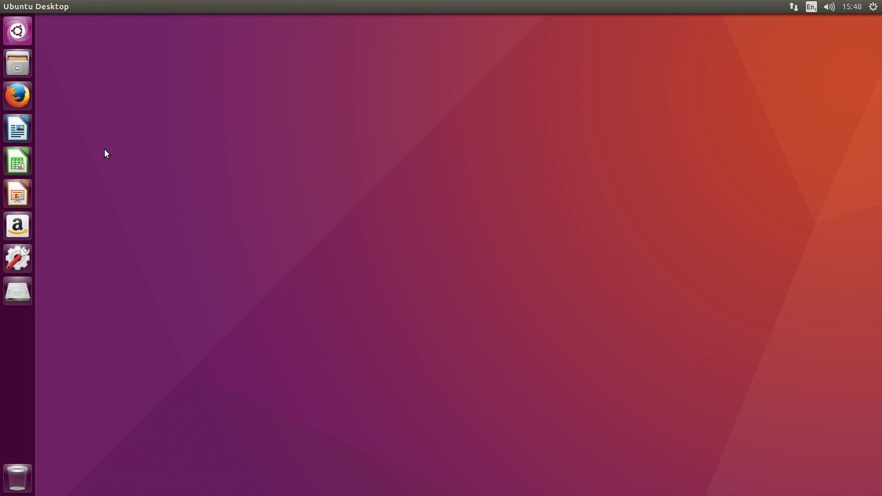
pyautogui.click(18, 94)
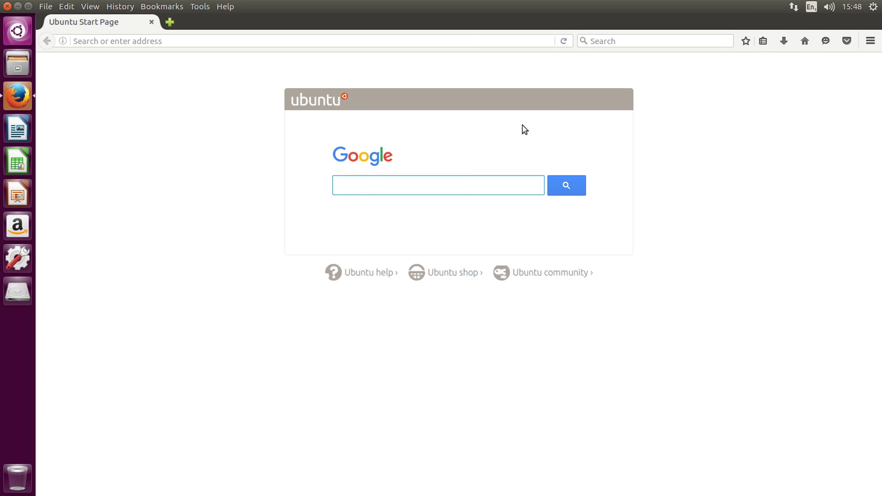
# Search the web for 'grub customizer' and open the Launchpad PPA for Grub Customizer result
pyautogui.click(628, 41)
pyautogui.write('grub')
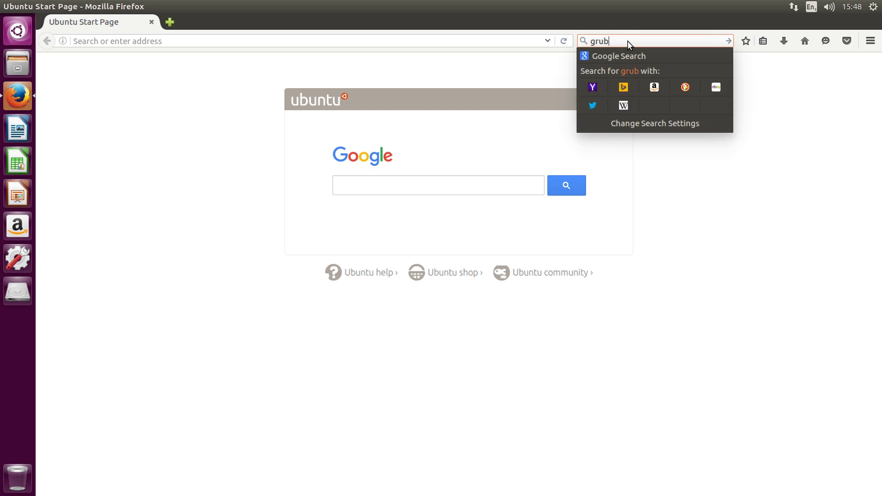
pyautogui.write(' customizer')
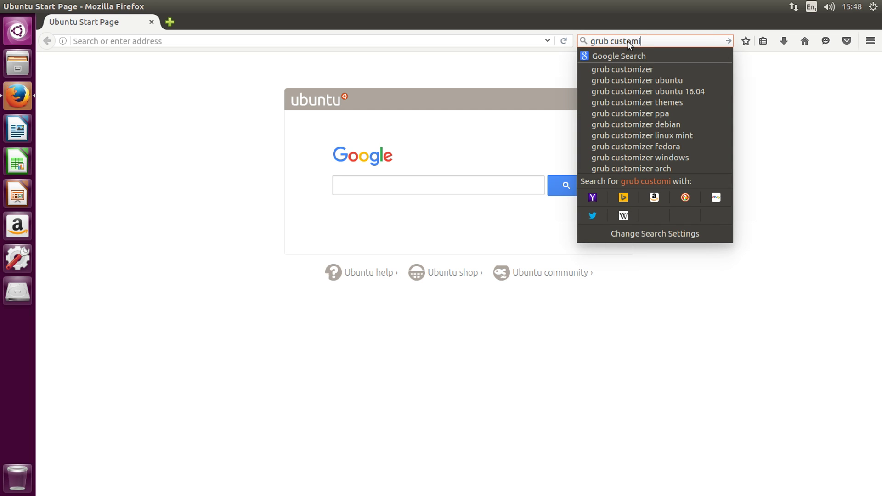
pyautogui.press('Return')
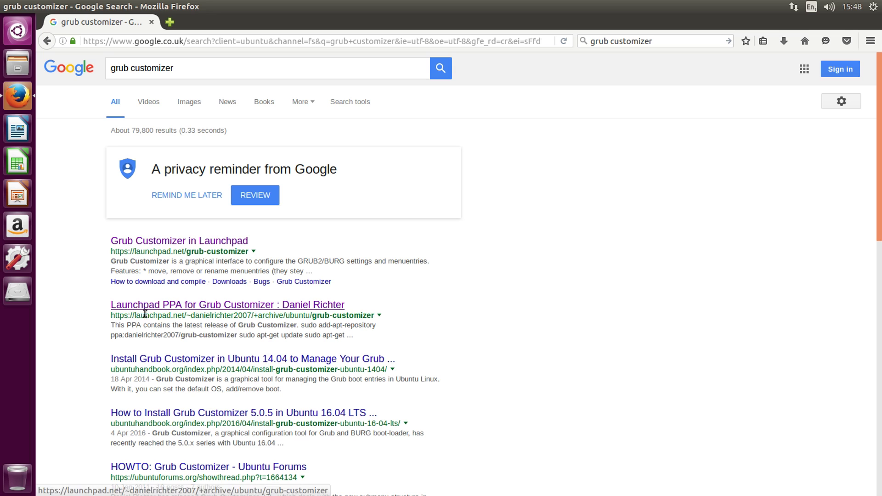
pyautogui.click(211, 306)
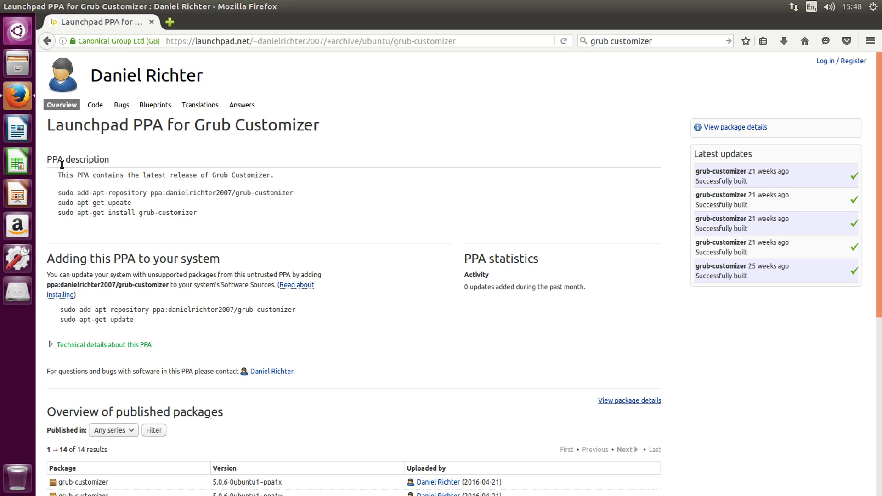
# Select the three installation command lines on the PPA page
pyautogui.moveTo(62, 164); pyautogui.dragTo(114, 168)
pyautogui.click(66, 197)
pyautogui.moveTo(59, 194); pyautogui.dragTo(202, 216)
pyautogui.click(203, 216)
# Open a Terminal window from the Dash and move it to the right of the screen
pyautogui.click(23, 36)
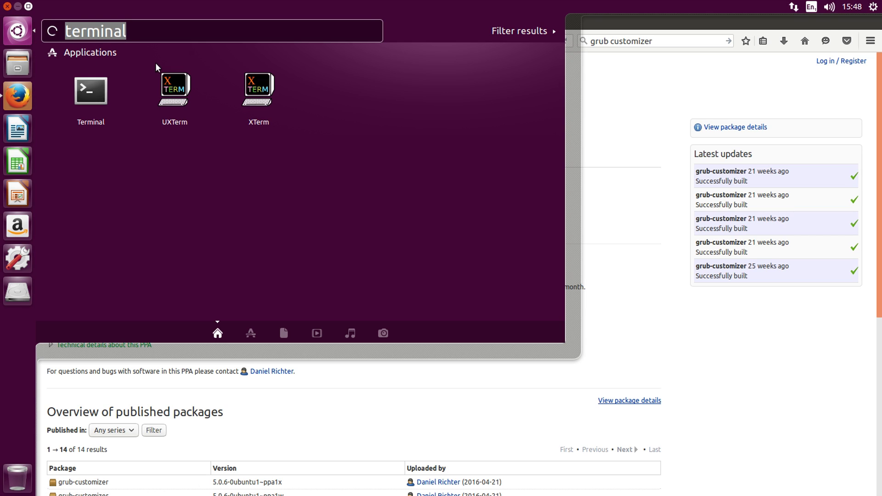
pyautogui.write('terminal')
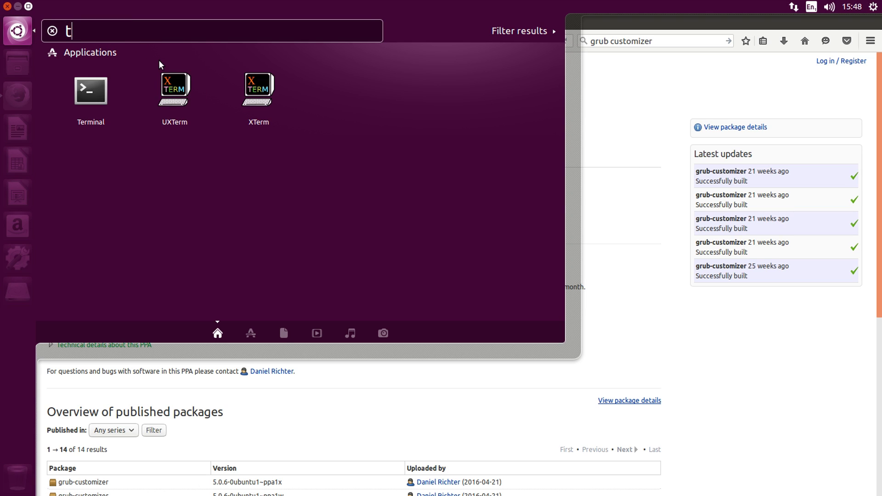
pyautogui.click(83, 99)
pyautogui.moveTo(144, 29); pyautogui.dragTo(496, 135)
# Copy the add-apt-repository command from the PPA page into Terminal, authenticate and confirm adding the Grub Customizer PPA
pyautogui.moveTo(294, 193); pyautogui.dragTo(287, 194)
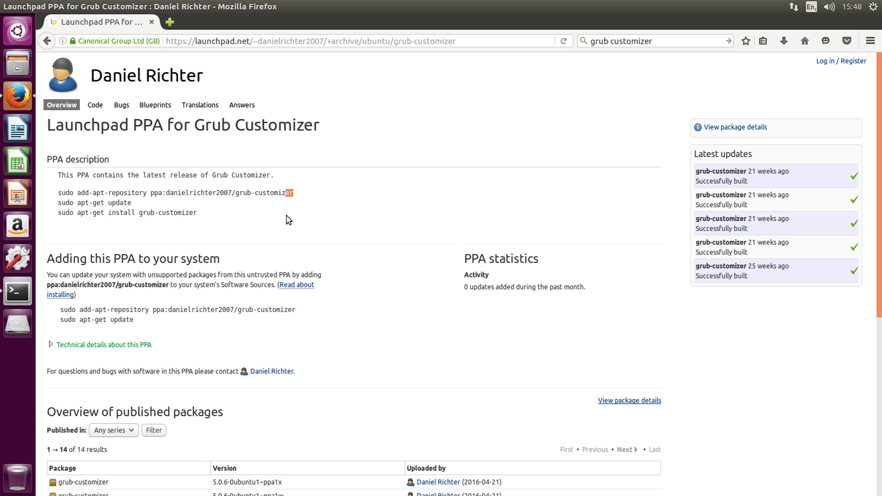
pyautogui.click(286, 194)
pyautogui.moveTo(58, 194); pyautogui.dragTo(293, 194)
pyautogui.rightClick(282, 193)
pyautogui.click(308, 199)
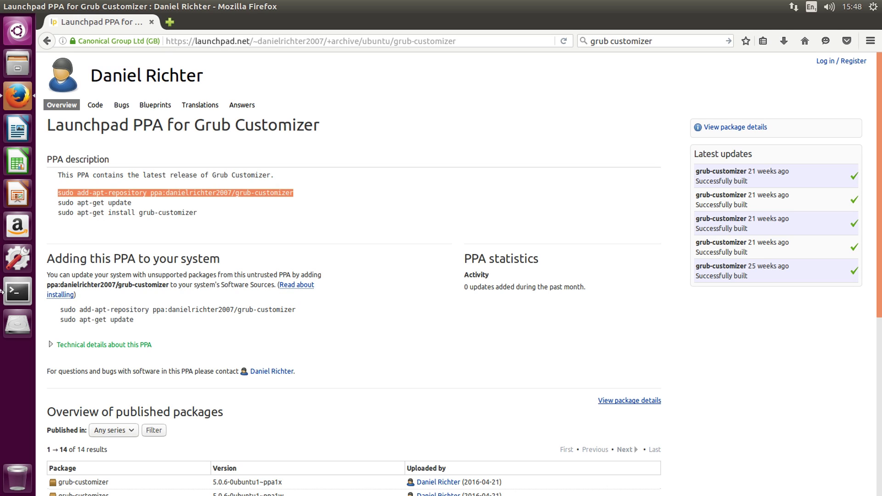
pyautogui.click(15, 298)
pyautogui.rightClick(493, 174)
pyautogui.click(495, 144)
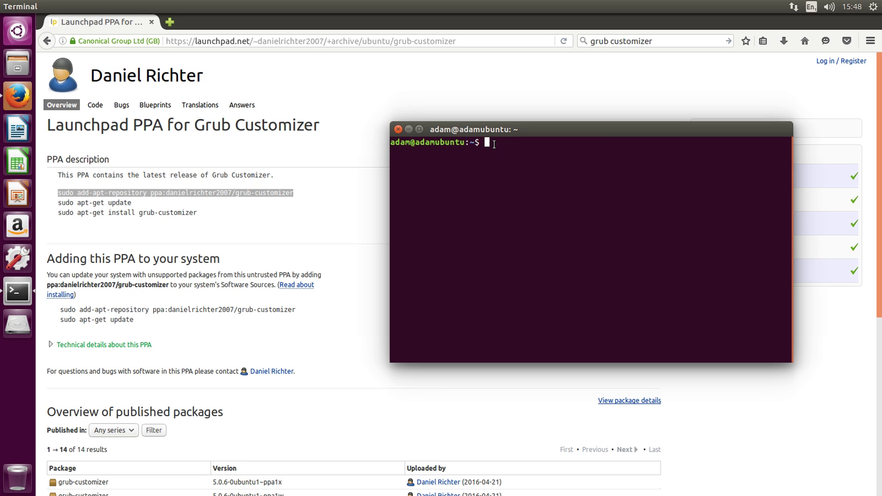
pyautogui.rightClick(494, 145)
pyautogui.click(520, 181)
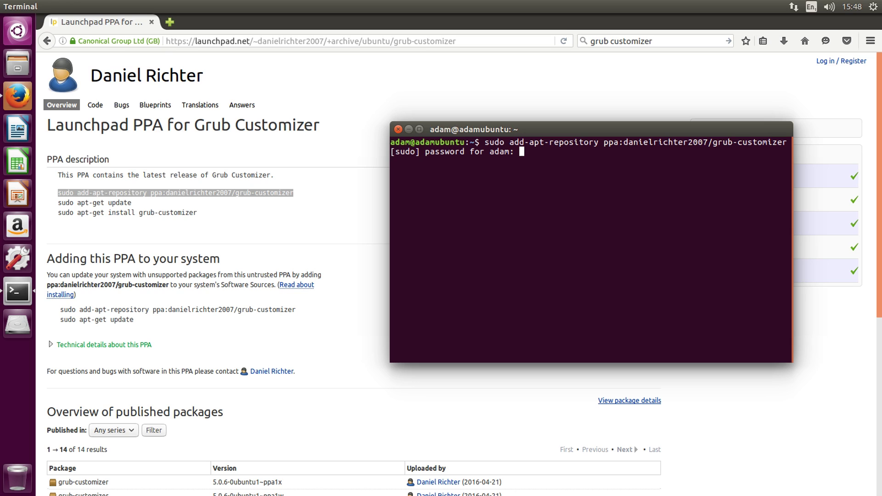
pyautogui.press('Return')
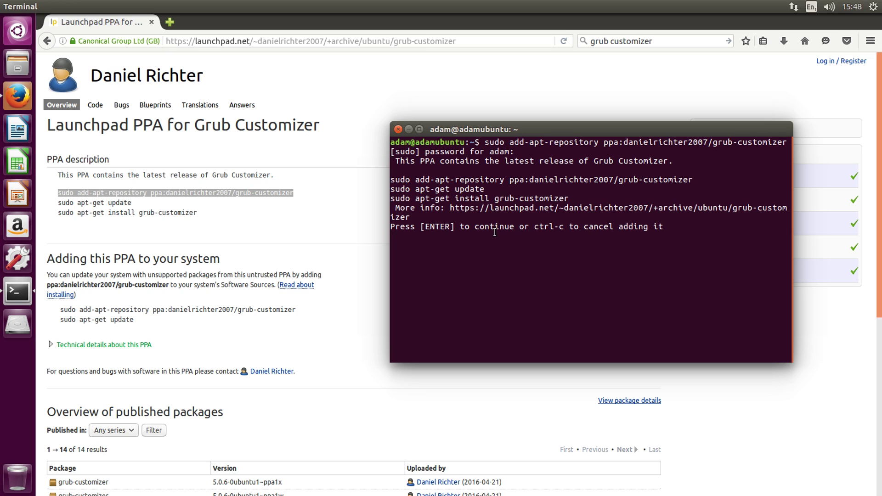
pyautogui.press('Return')
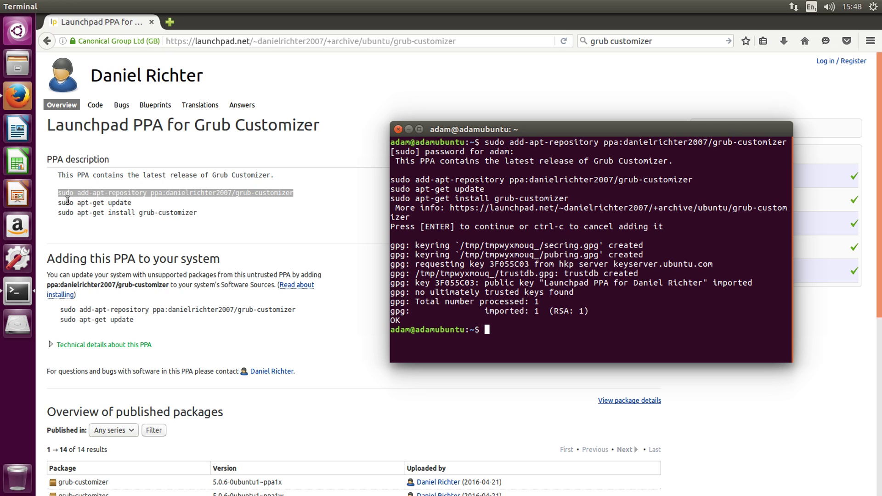
# Copy and run sudo apt-get update in Terminal to refresh the package lists
pyautogui.moveTo(58, 202); pyautogui.dragTo(129, 205)
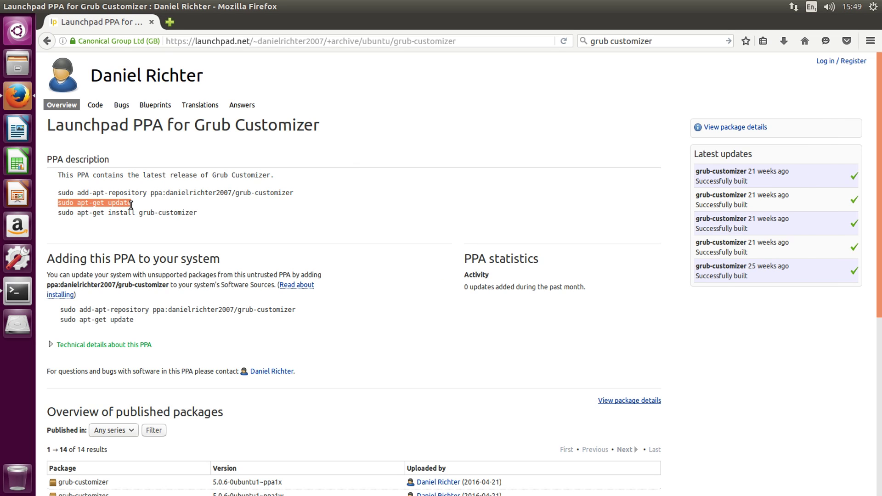
pyautogui.rightClick(131, 205)
pyautogui.click(138, 208)
pyautogui.click(17, 292)
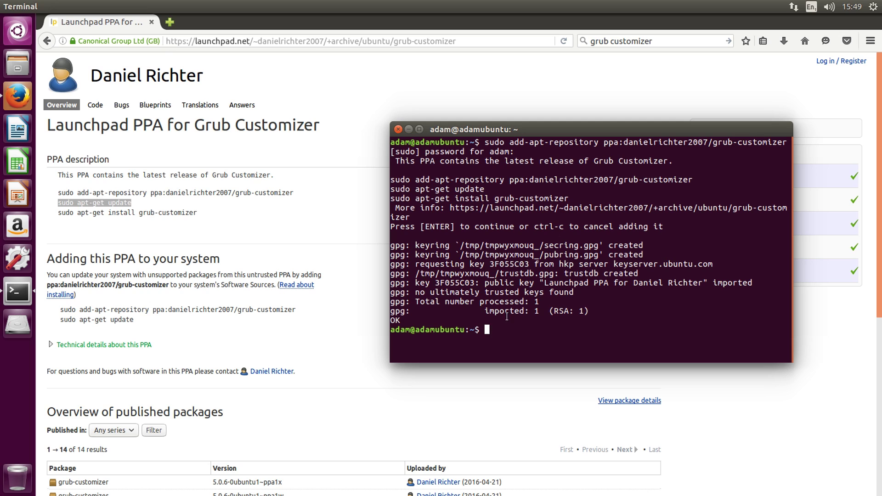
pyautogui.rightClick(485, 328)
pyautogui.click(538, 367)
pyautogui.press('Return')
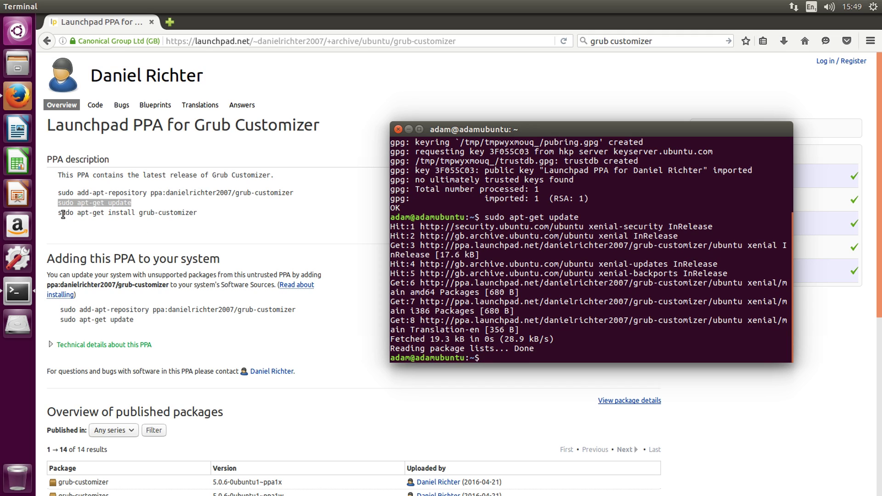
# Copy and run apt-get install grub-customizer, accept the listed packages, then close Terminal
pyautogui.moveTo(169, 224); pyautogui.dragTo(198, 216)
pyautogui.rightClick(198, 216)
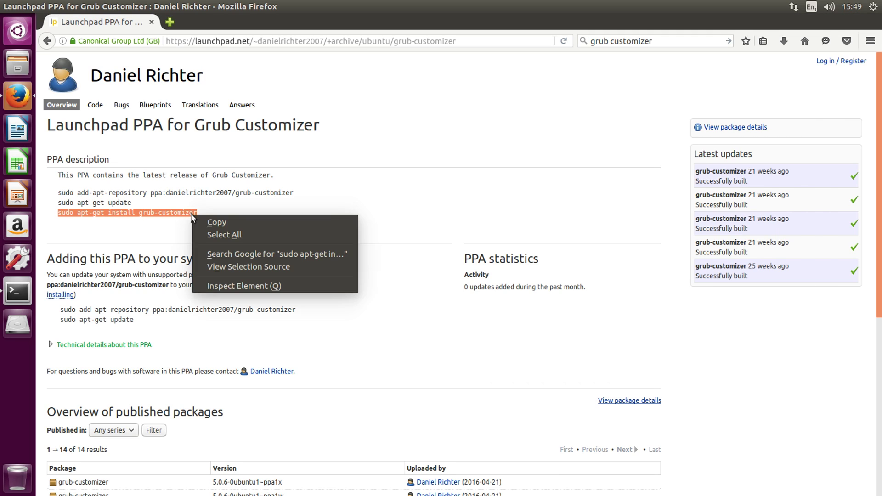
pyautogui.click(207, 223)
pyautogui.click(14, 293)
pyautogui.rightClick(513, 310)
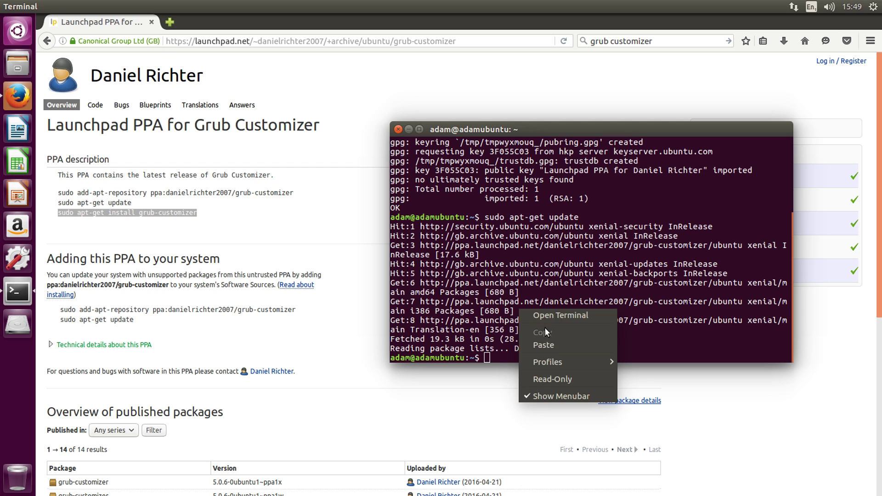
pyautogui.click(552, 346)
pyautogui.press('Return')
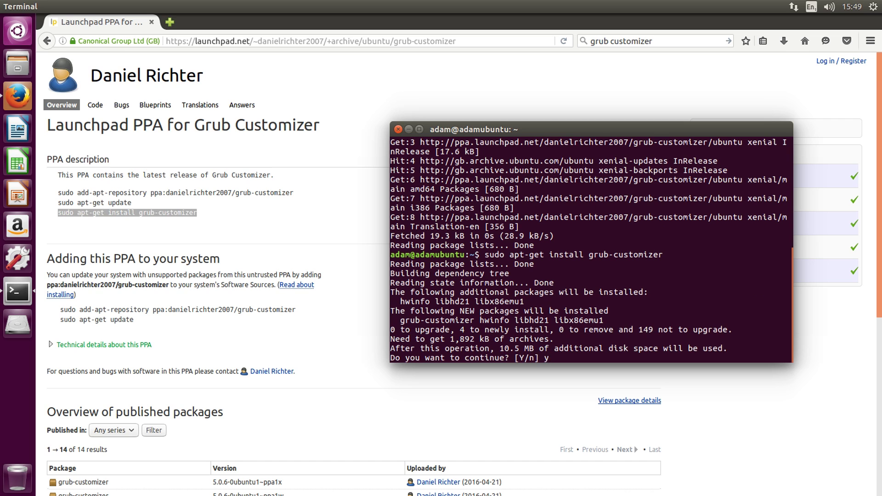
pyautogui.press('Return')
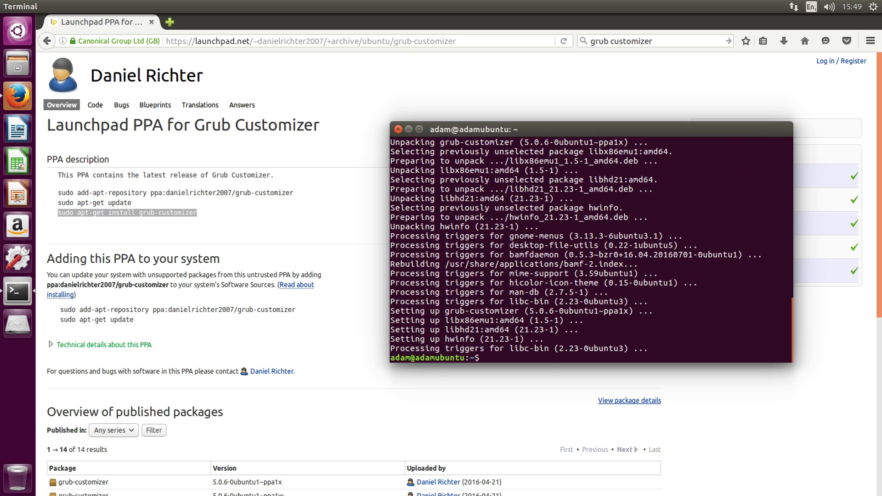
pyautogui.click(398, 129)
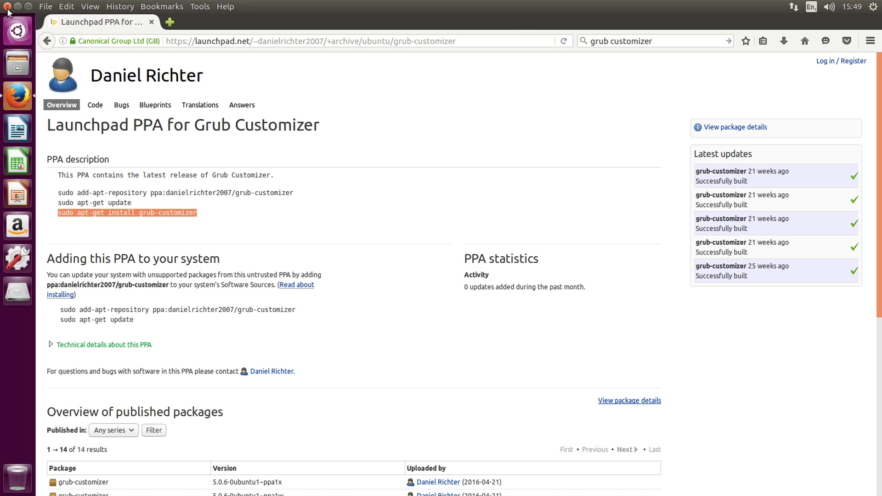
# Close Firefox, launch Grub Customizer via a Dash search for 'grub', and authenticate with the account password
pyautogui.click(8, 7)
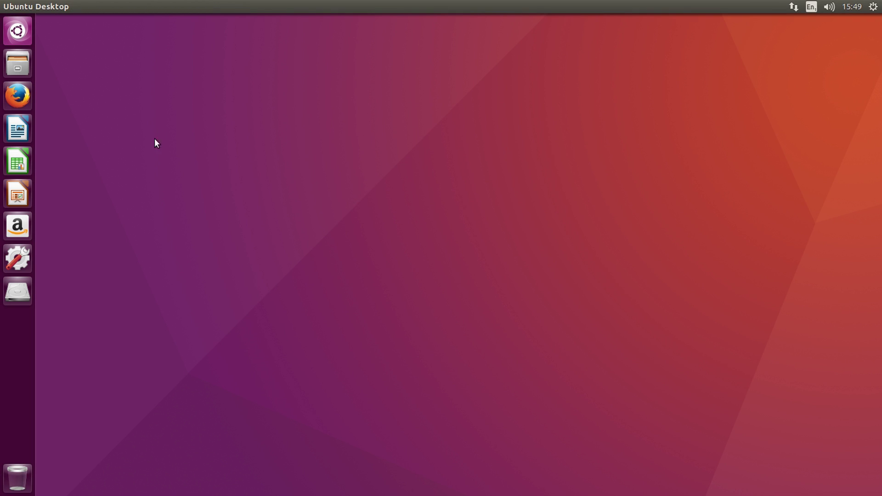
pyautogui.click(17, 31)
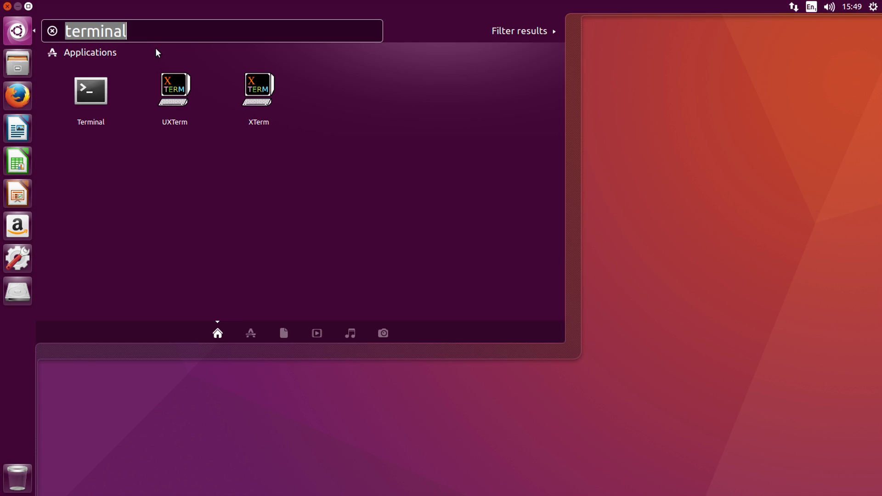
pyautogui.write('grub')
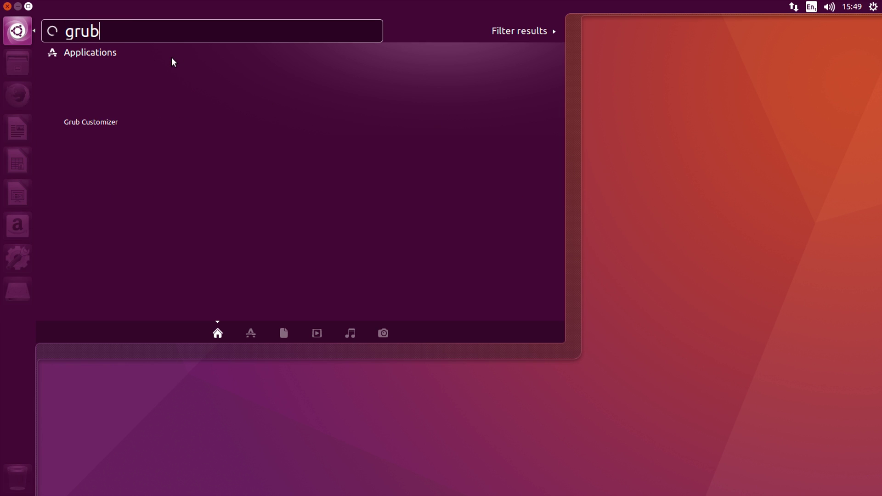
pyautogui.click(92, 101)
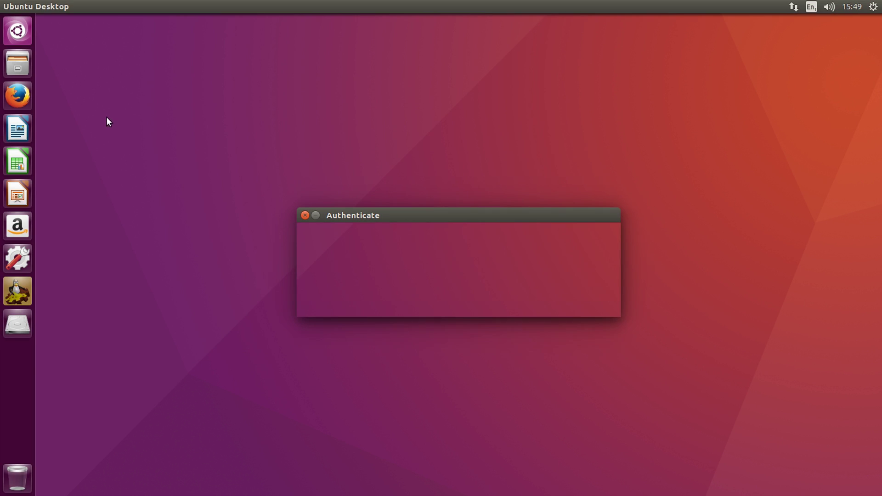
pyautogui.write('****')
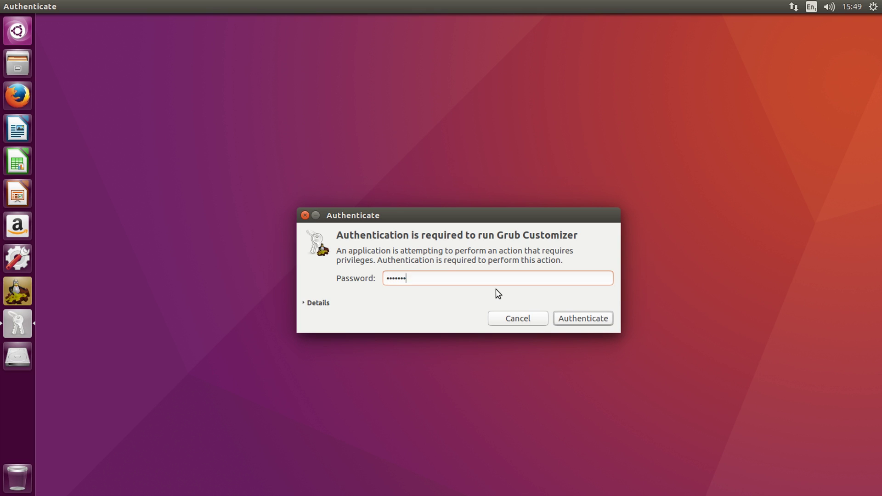
pyautogui.press('Return')
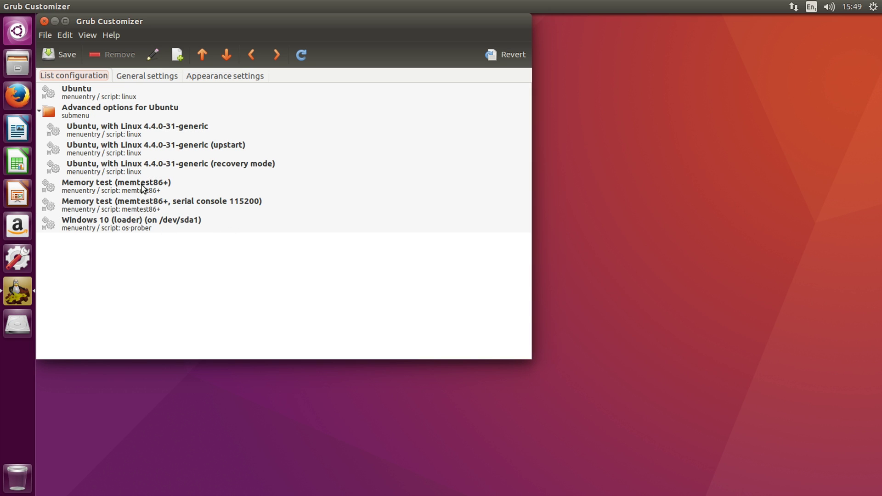
# Collapse the Advanced options for Ubuntu submenu and select the Windows 10 (loader) entry
pyautogui.click(39, 110)
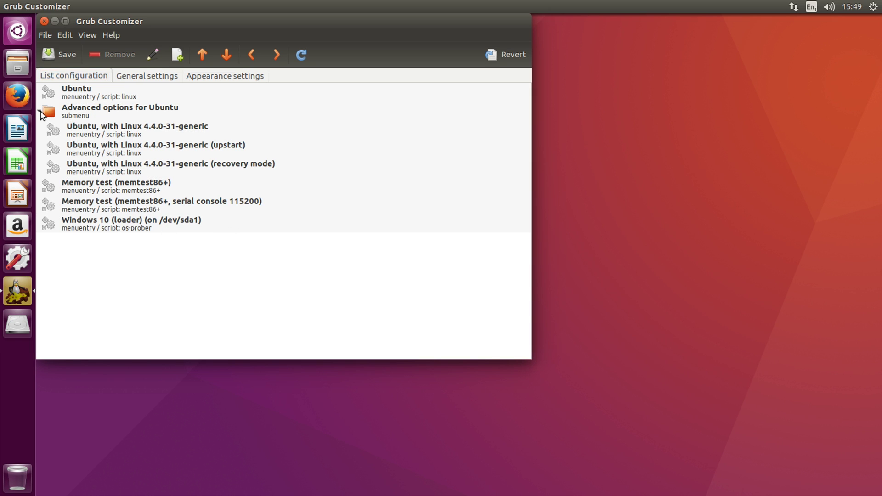
pyautogui.click(94, 96)
pyautogui.click(97, 131)
pyautogui.click(97, 150)
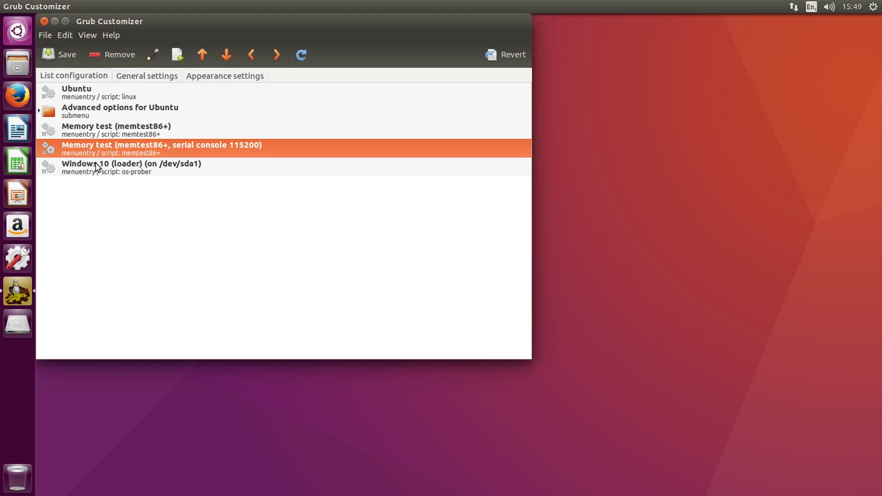
pyautogui.click(101, 172)
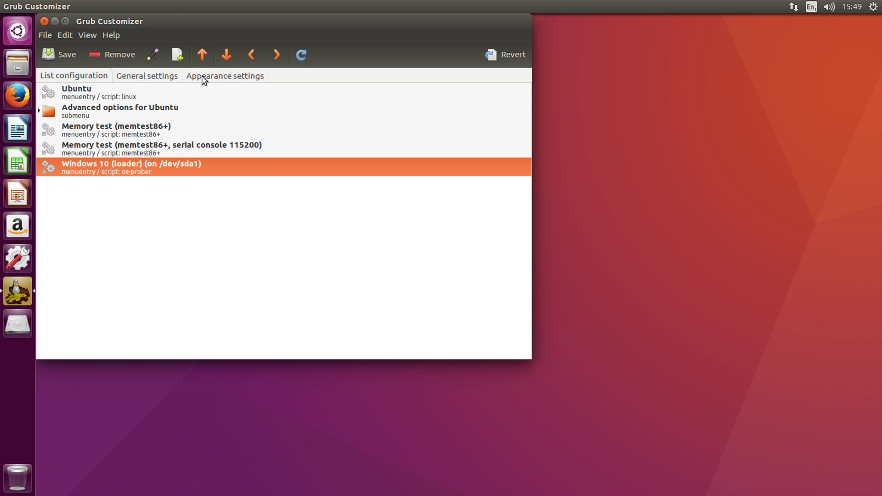
pyautogui.click(101, 98)
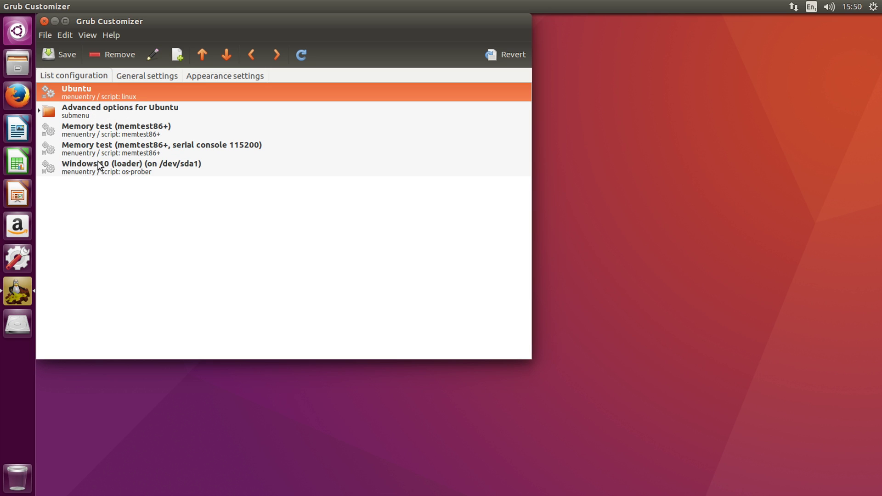
pyautogui.click(100, 168)
# Move Windows 10 (loader) up six places to the top, keeping its name unchanged
pyautogui.click(202, 54)
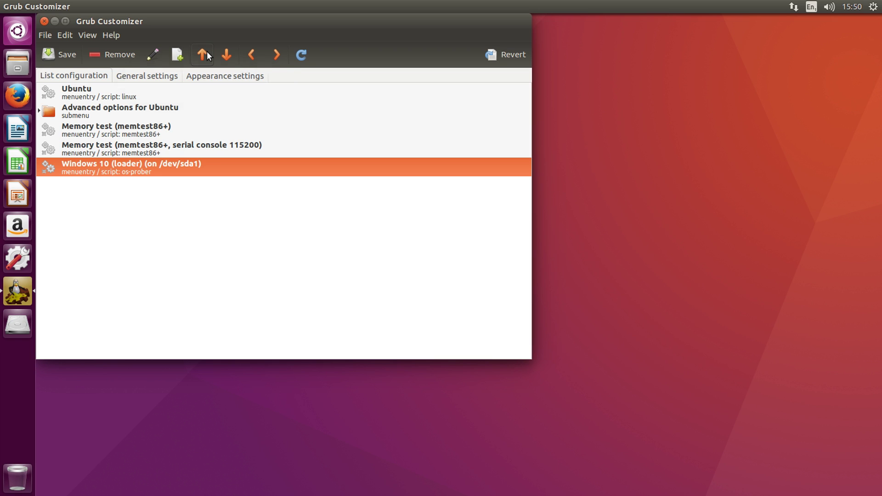
pyautogui.click(203, 54)
pyautogui.click(206, 52)
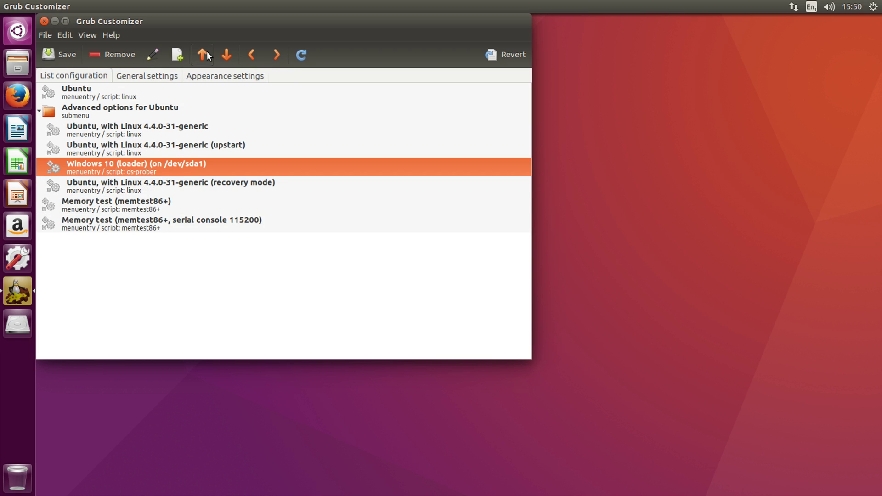
pyautogui.click(206, 52)
pyautogui.click(206, 53)
pyautogui.click(206, 52)
pyautogui.click(205, 53)
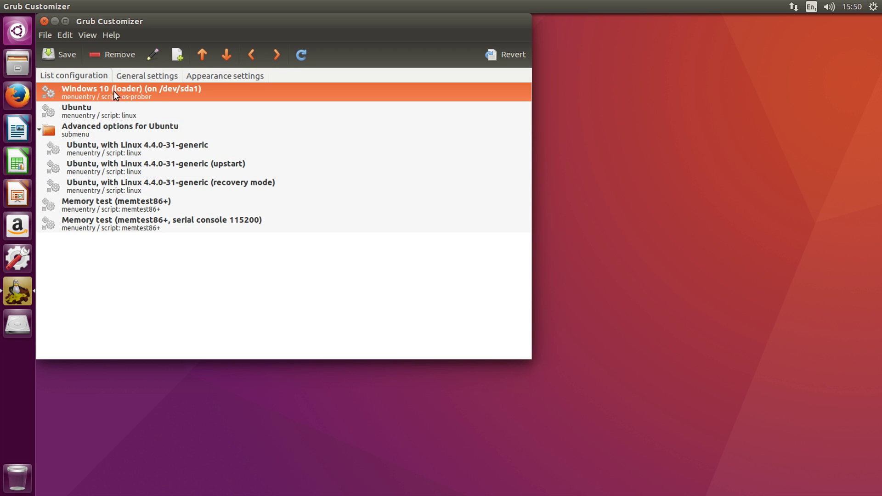
pyautogui.click(87, 92)
pyautogui.click(99, 113)
pyautogui.click(93, 111)
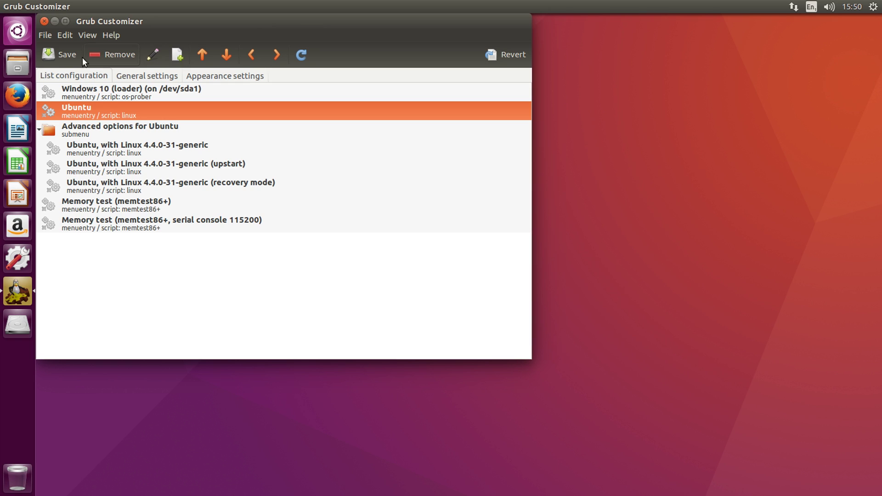
# In the Appearance settings, set the normal menu font to red on a magenta background
pyautogui.click(219, 76)
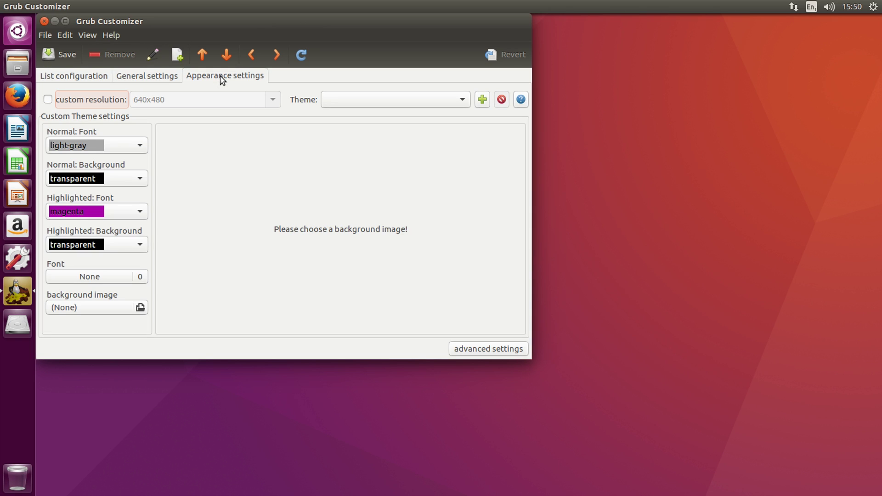
pyautogui.click(340, 104)
pyautogui.click(300, 96)
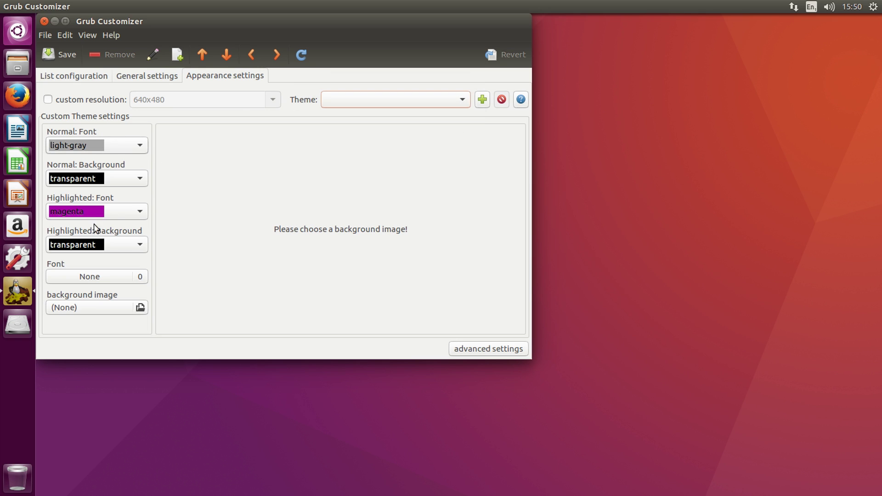
pyautogui.hotkey('shift', 'Tab')
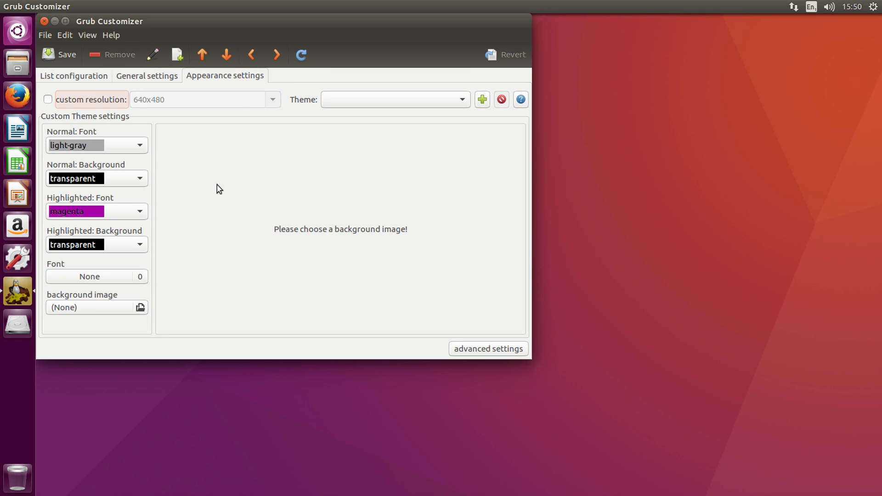
pyautogui.click(114, 150)
pyautogui.click(76, 117)
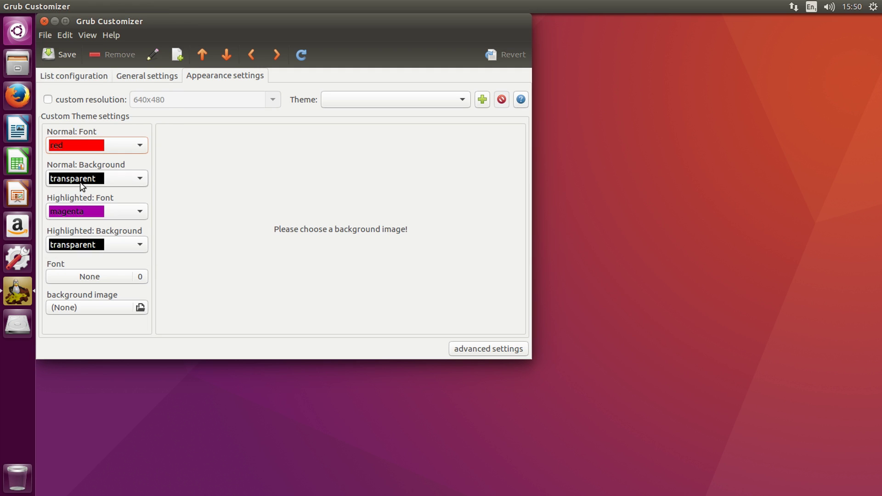
pyautogui.click(81, 182)
pyautogui.click(84, 98)
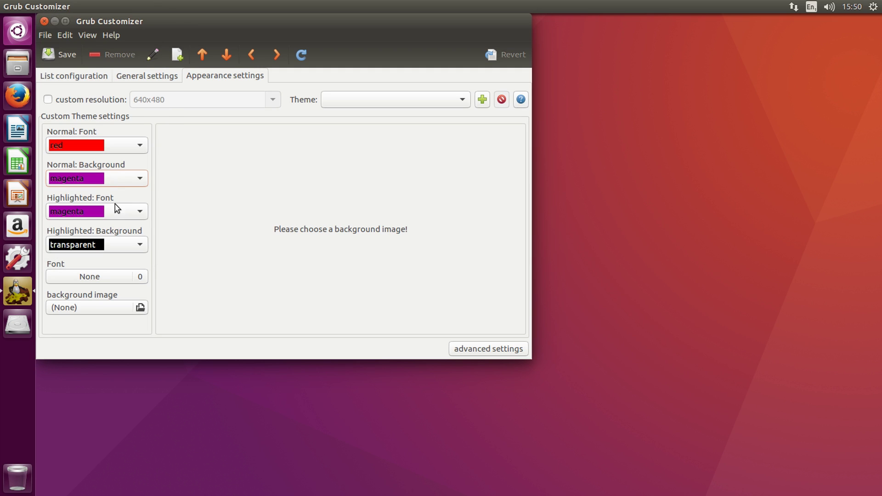
# Set highlighted entries to light-blue text on a yellow background
pyautogui.click(118, 210)
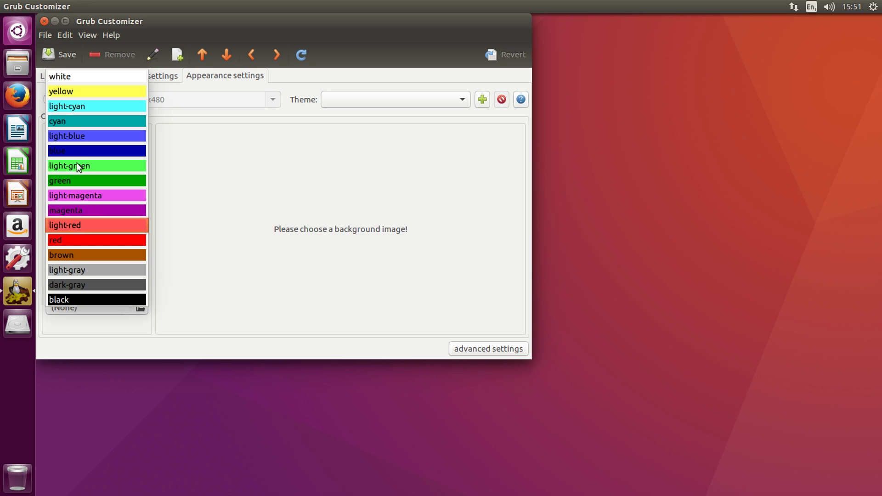
pyautogui.click(77, 136)
pyautogui.click(86, 247)
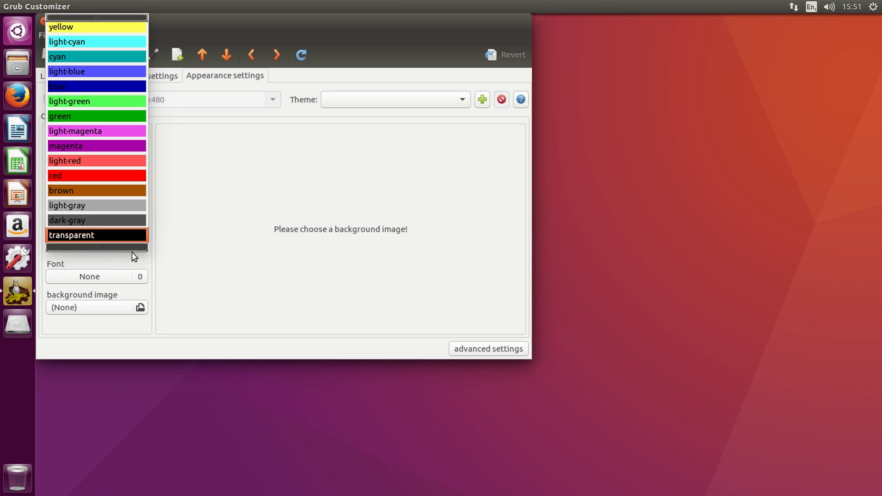
pyautogui.click(92, 41)
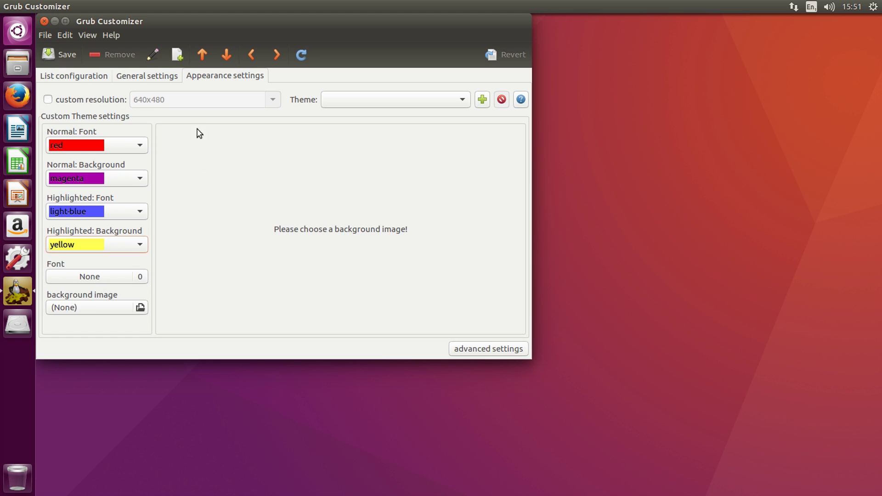
pyautogui.click(159, 81)
# Save the configuration from List configuration, then restart via the gear menu's Shut Down… dialog
pyautogui.click(59, 79)
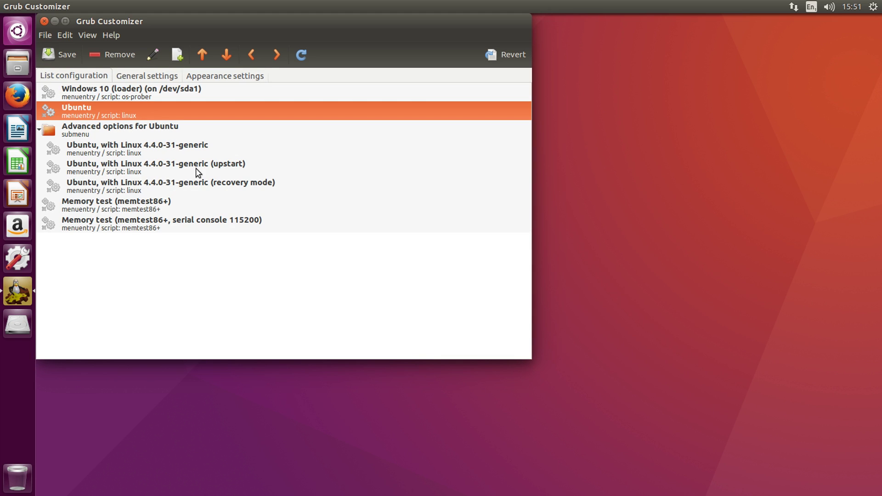
pyautogui.click(67, 60)
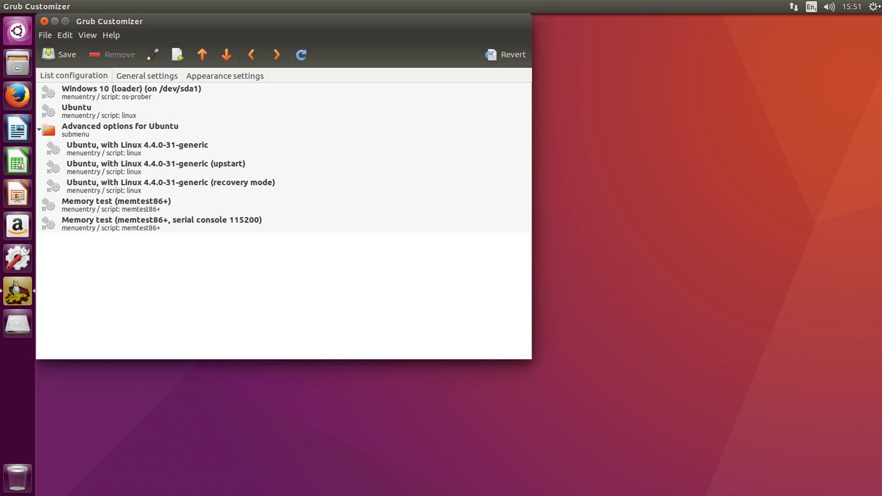
pyautogui.click(875, 11)
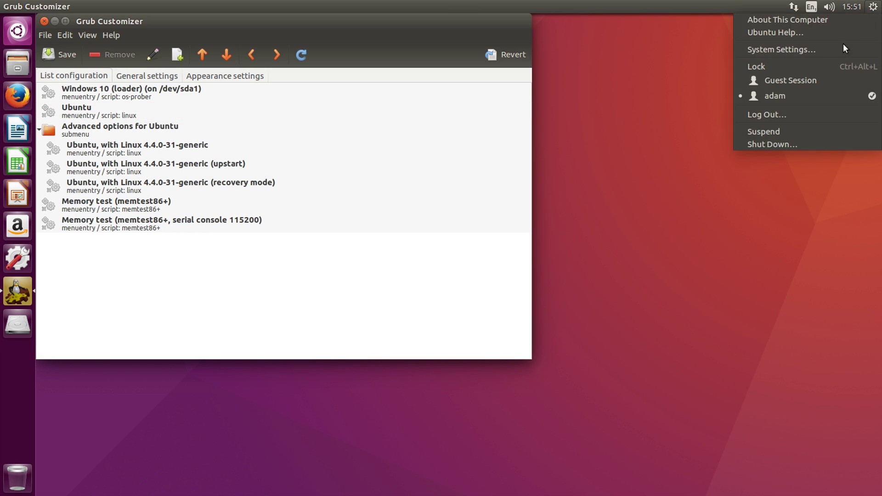
pyautogui.click(776, 144)
pyautogui.click(388, 264)
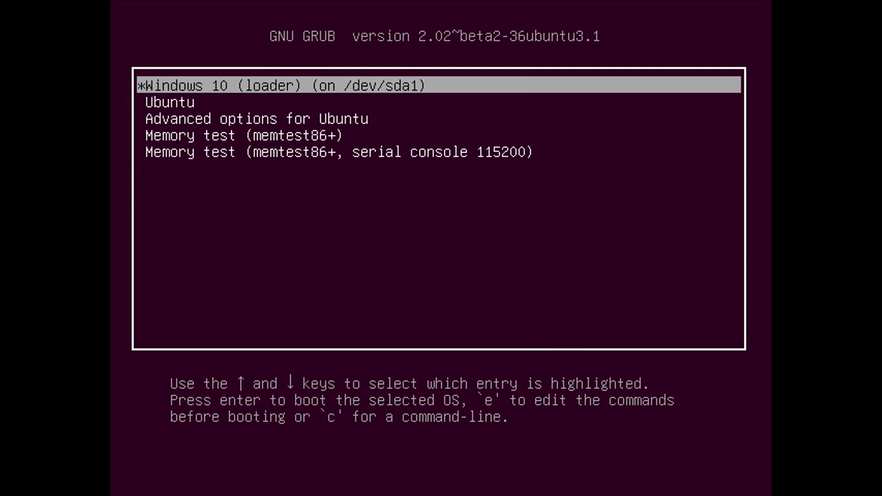
pyautogui.press('Down')
pyautogui.press('Up')
pyautogui.press('Down')
pyautogui.press('Down')
pyautogui.press('Down')
pyautogui.press('Down')
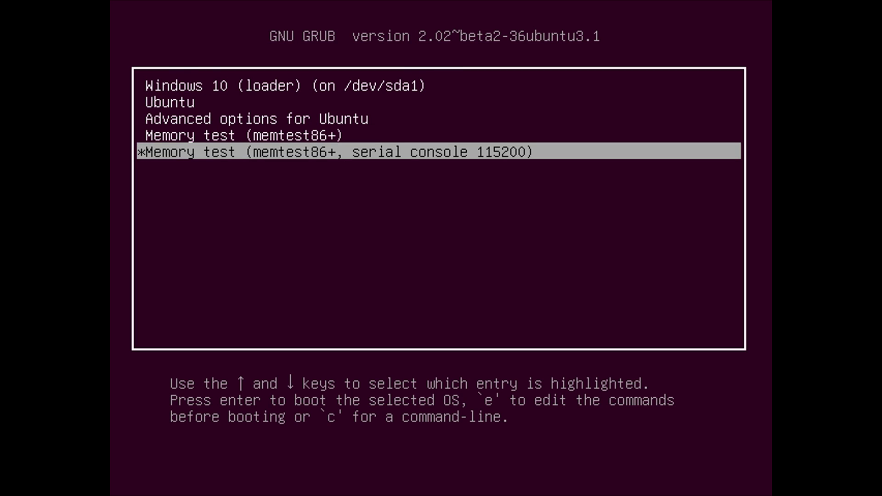
pyautogui.press('Up')
pyautogui.press('Up')
pyautogui.press('Up')
pyautogui.press('Up')
pyautogui.press('Down')
pyautogui.press('Down')
pyautogui.press('Down')
pyautogui.press('Down')
pyautogui.press('Up')
pyautogui.press('Up')
pyautogui.press('Up')
pyautogui.press('Up')
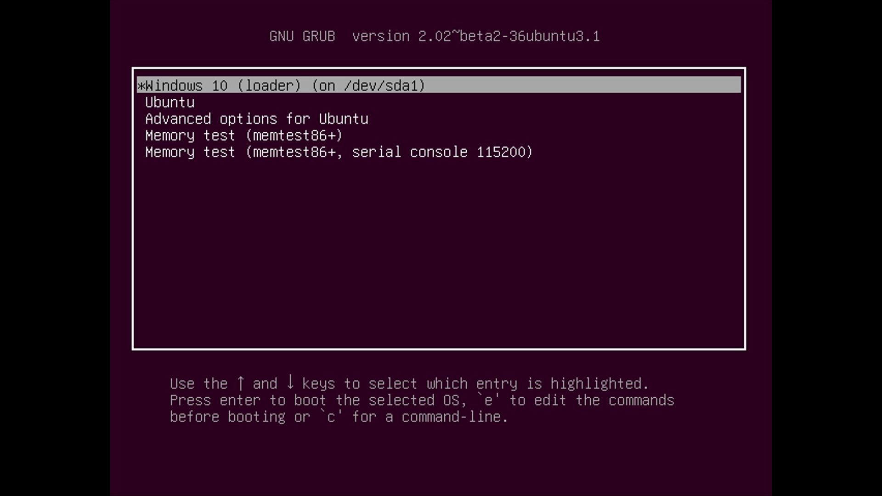